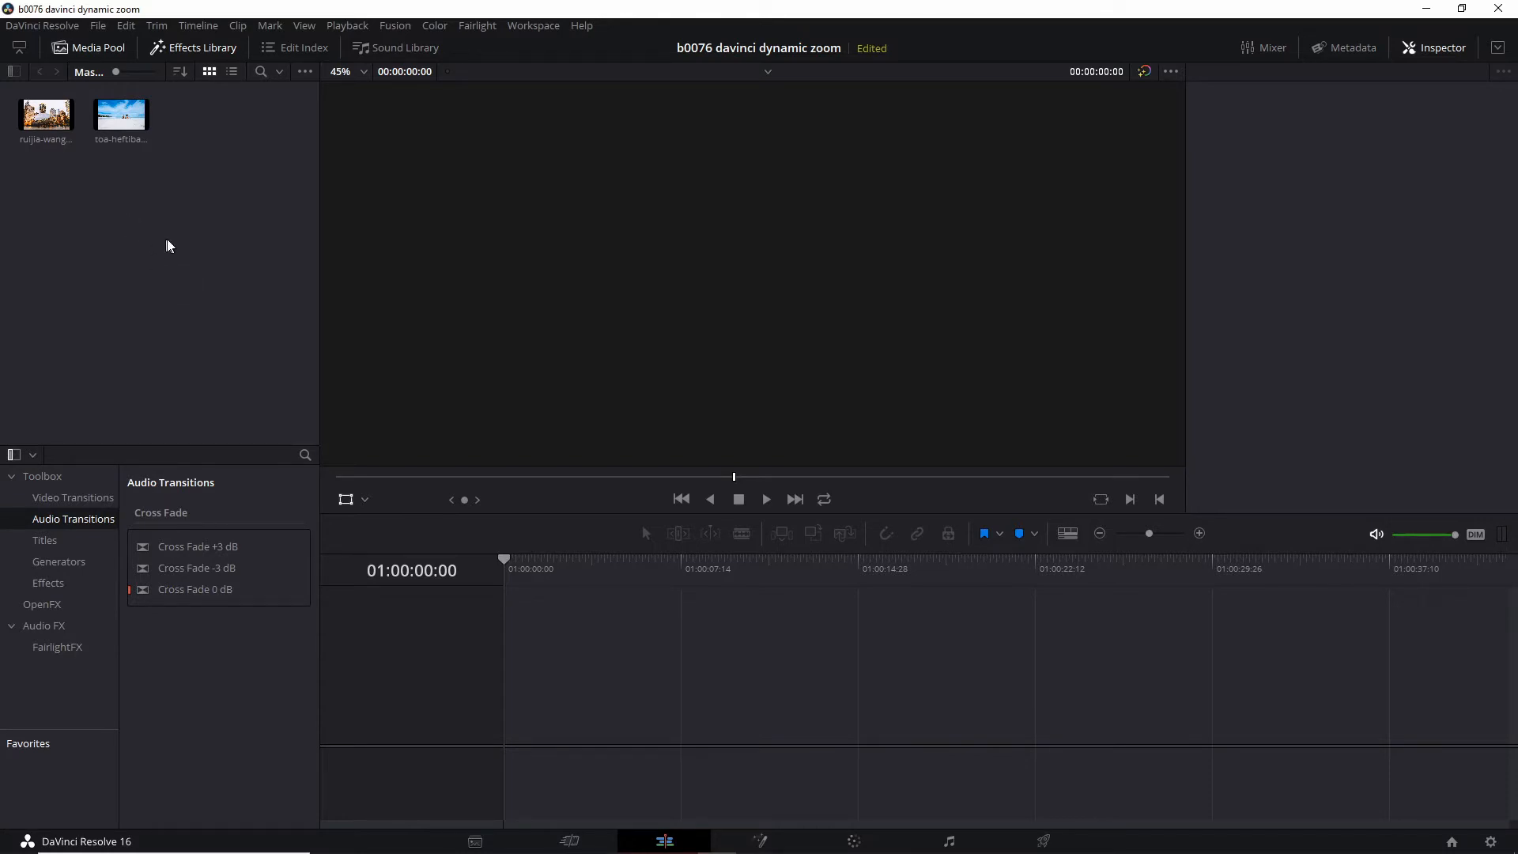
Place the beach image at the start of a new timeline and play it back once without any zoom
{"action": "left_click_drag", "start_coordinate": [230, 214], "coordinate": [512, 738]}
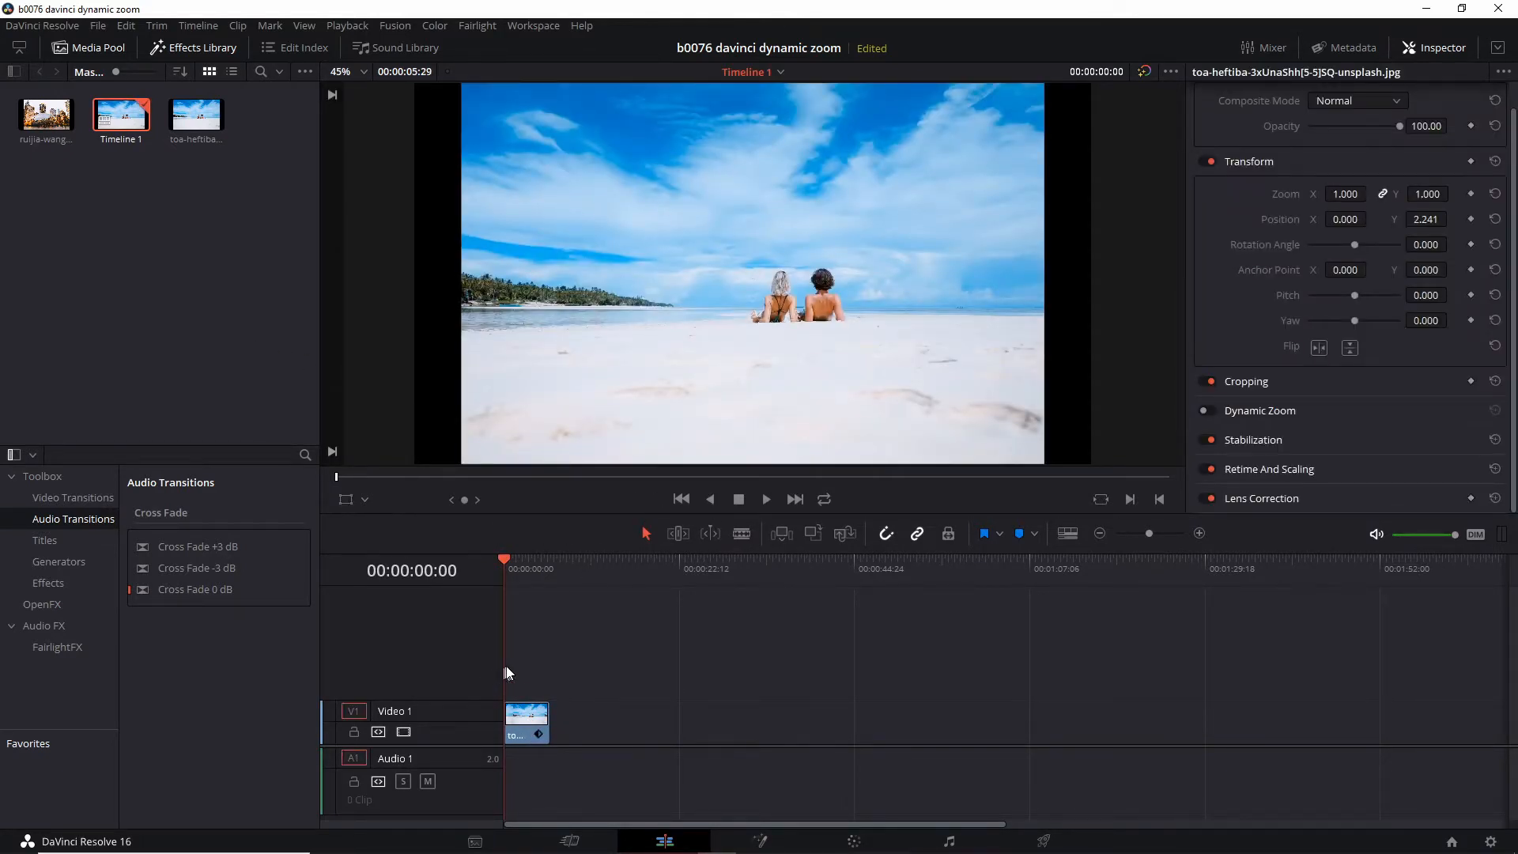
{"action": "left_click", "coordinate": [765, 500]}
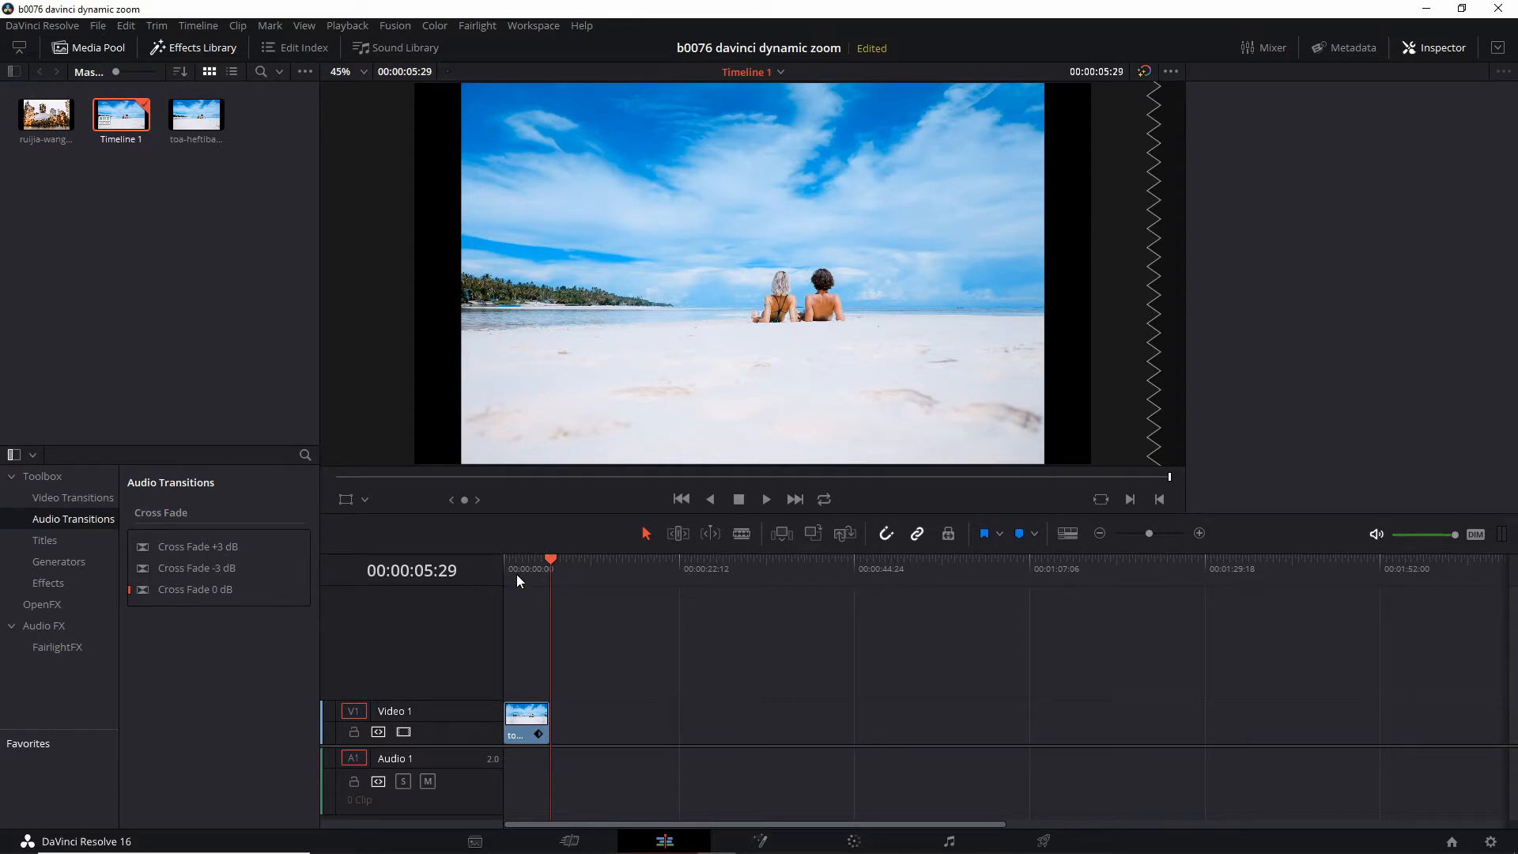
{"action": "key", "text": "Home"}
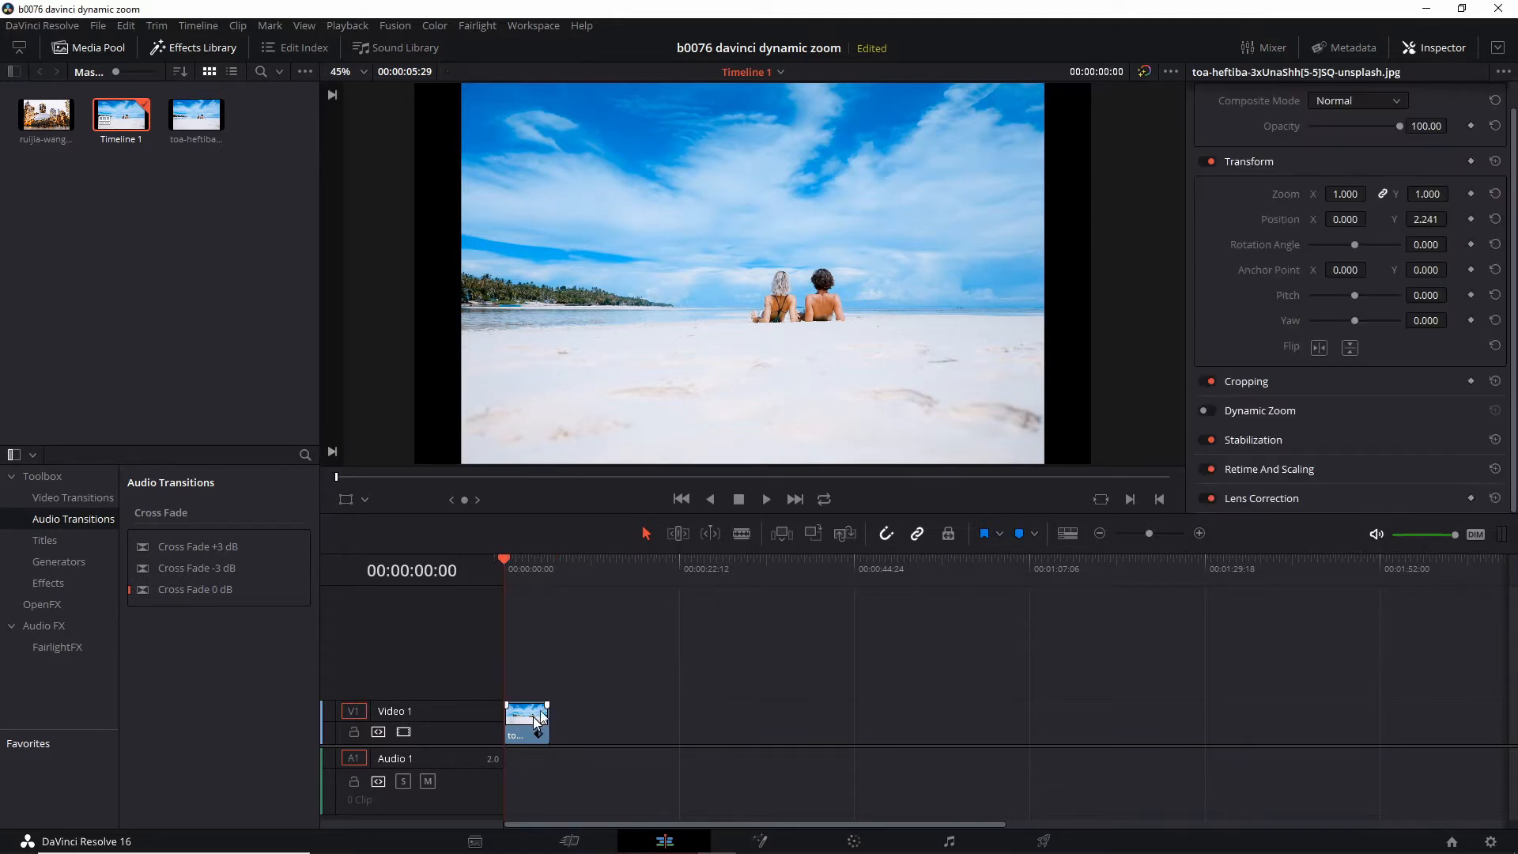
Enable Dynamic Zoom for the beach clip in its properties and play the clip
{"action": "left_click", "coordinate": [1441, 46]}
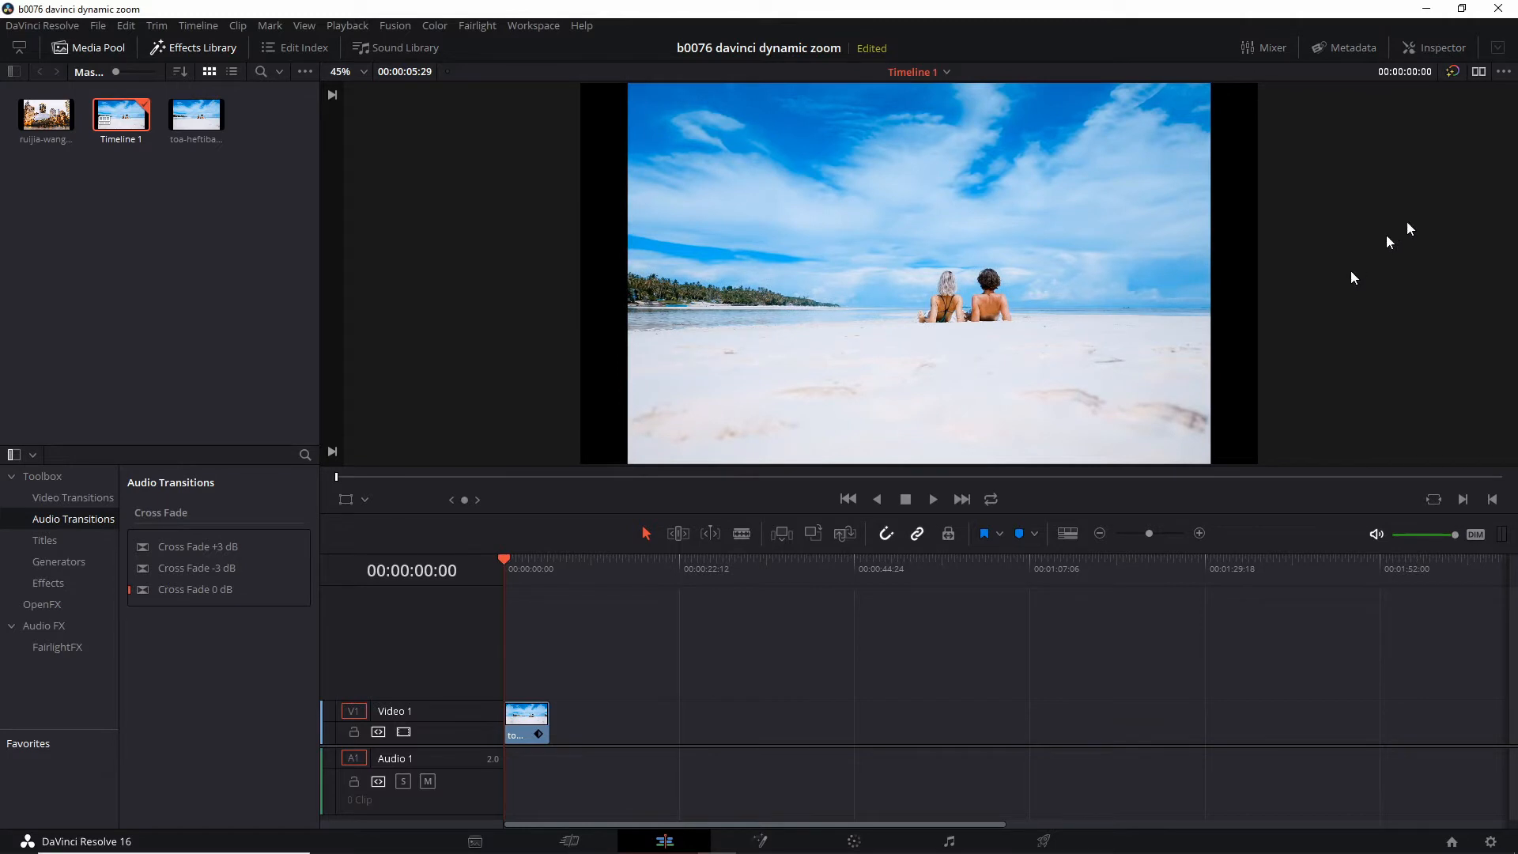
{"action": "left_click", "coordinate": [1434, 48]}
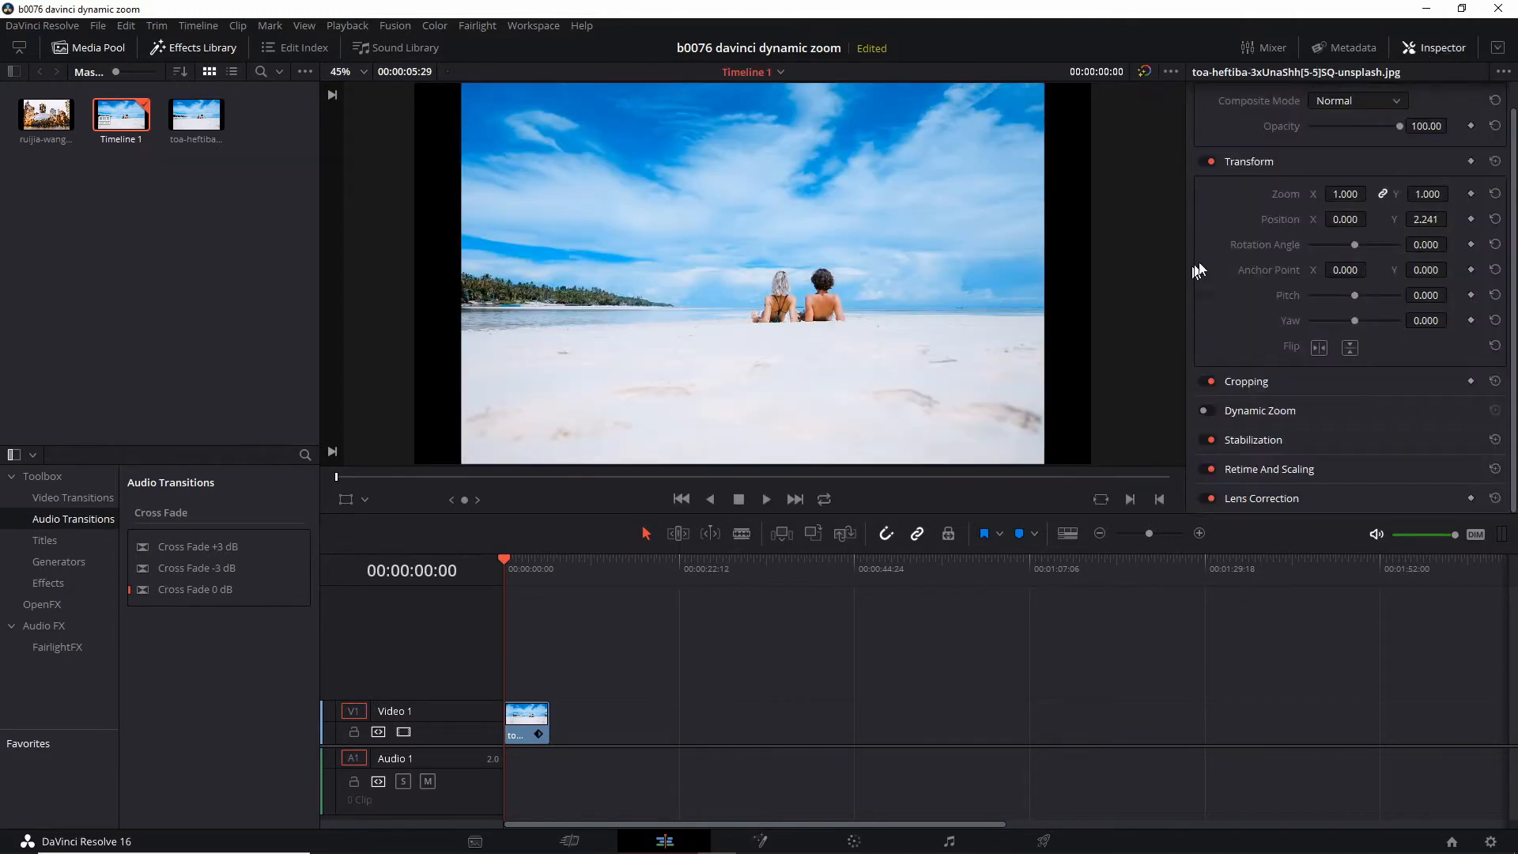
{"action": "scroll", "coordinate": [1244, 225], "scroll_direction": "up", "scroll_amount": 1}
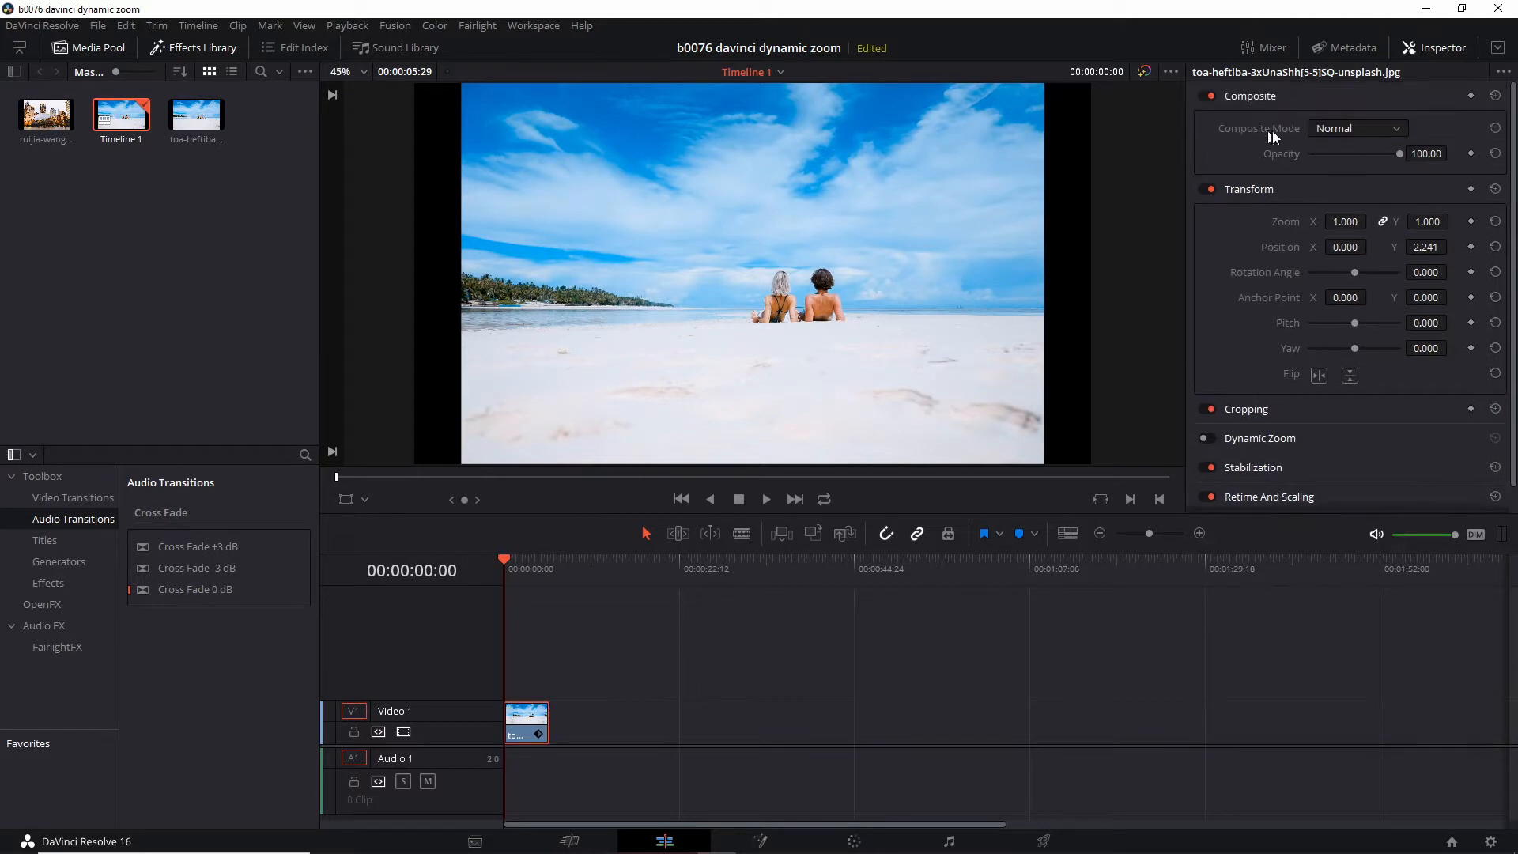
{"action": "left_click", "coordinate": [1213, 438]}
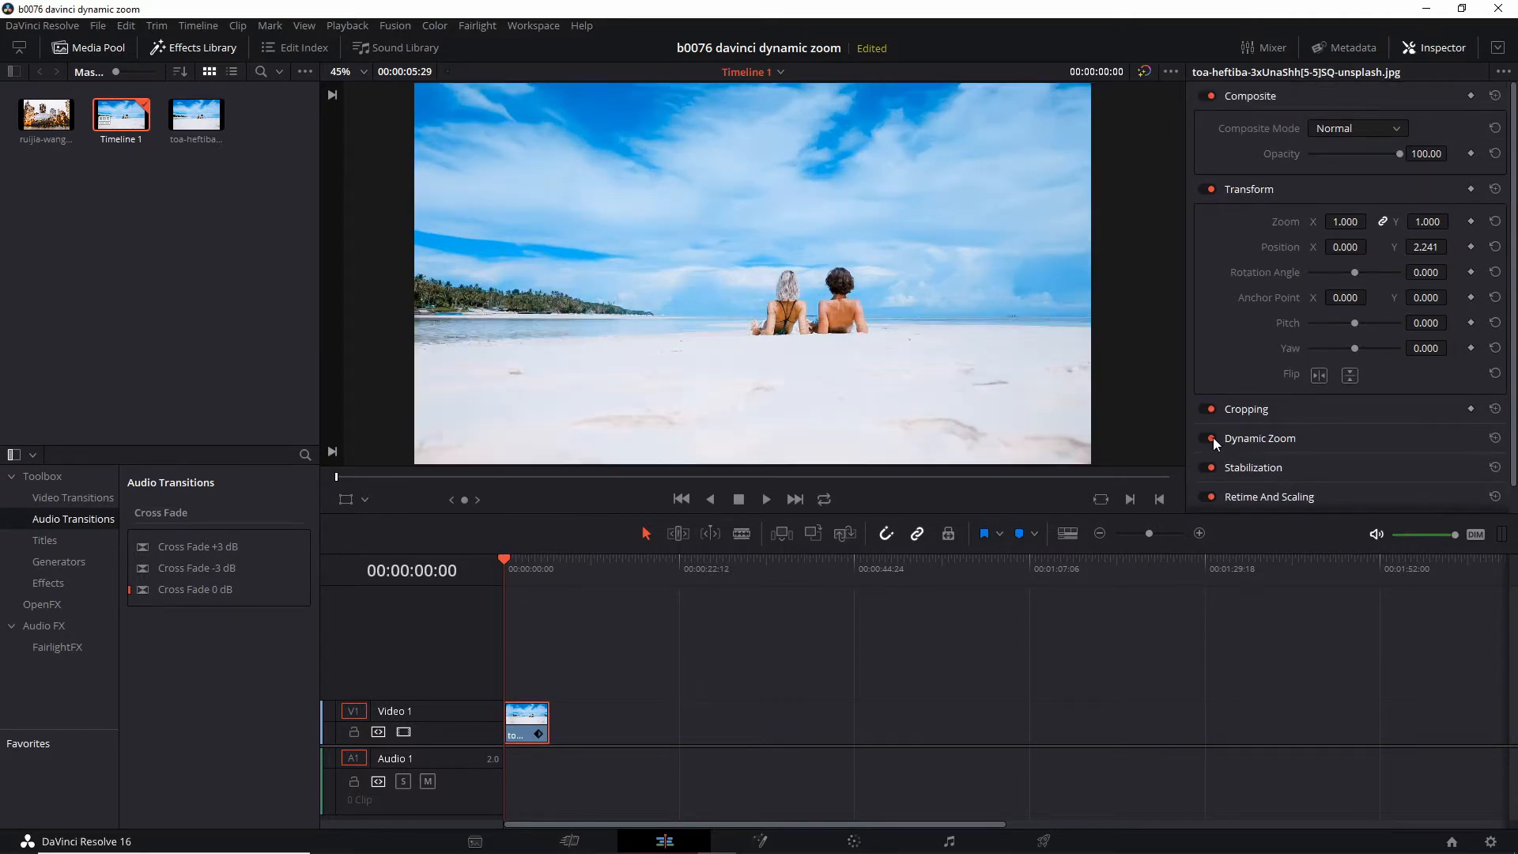
{"action": "left_click", "coordinate": [766, 500]}
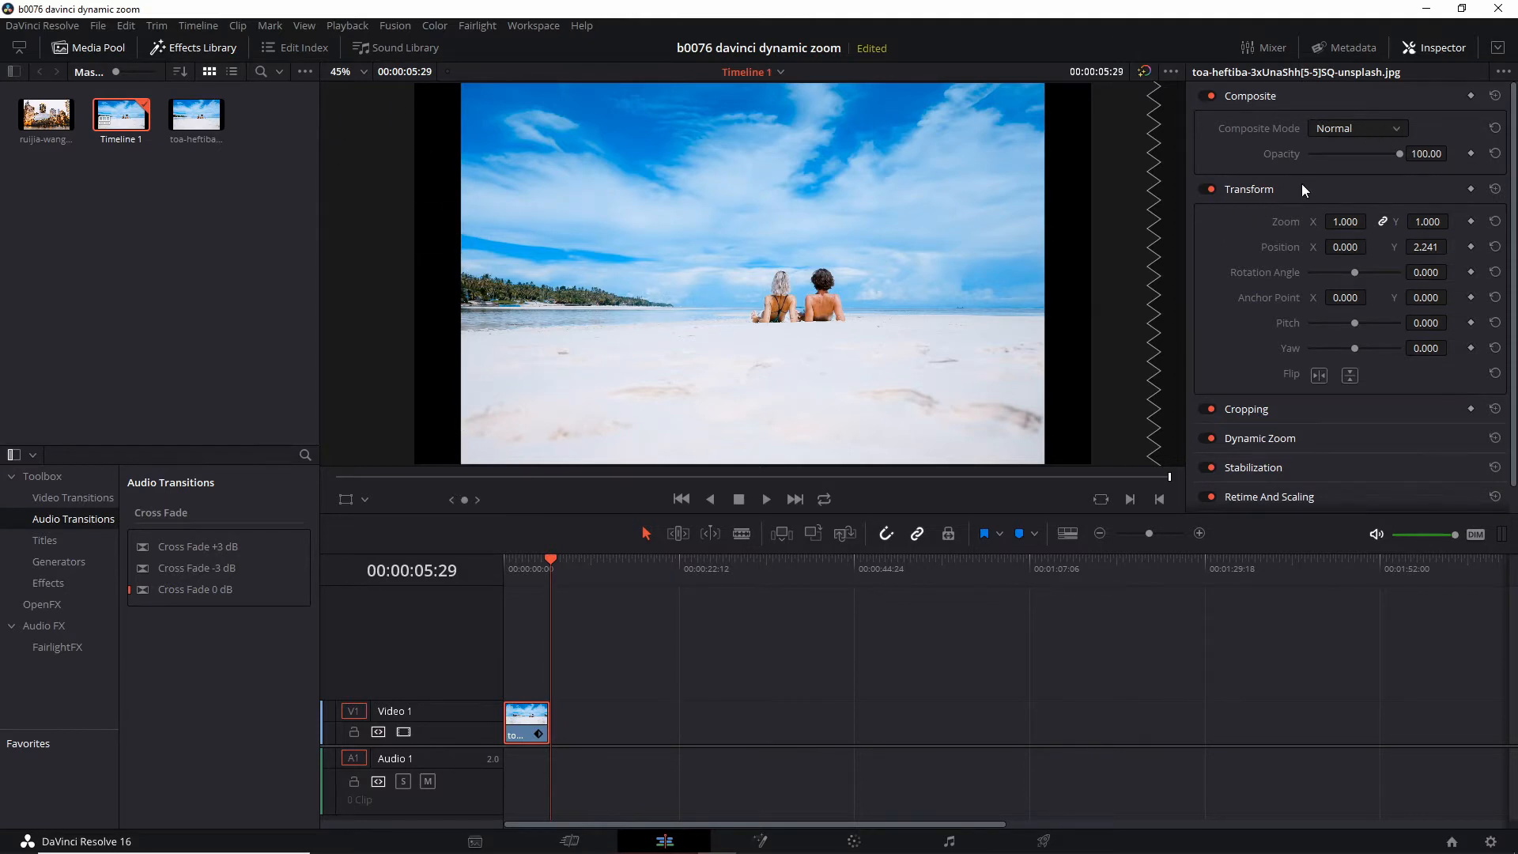
Set the beach clip's linked X and Y zoom to 1.170 and replay the clip from its start
{"action": "double_click", "coordinate": [1344, 222]}
{"action": "type", "text": "0.95"}
{"action": "key", "text": "Return"}
{"action": "left_click_drag", "start_coordinate": [1344, 223], "coordinate": [1412, 223]}
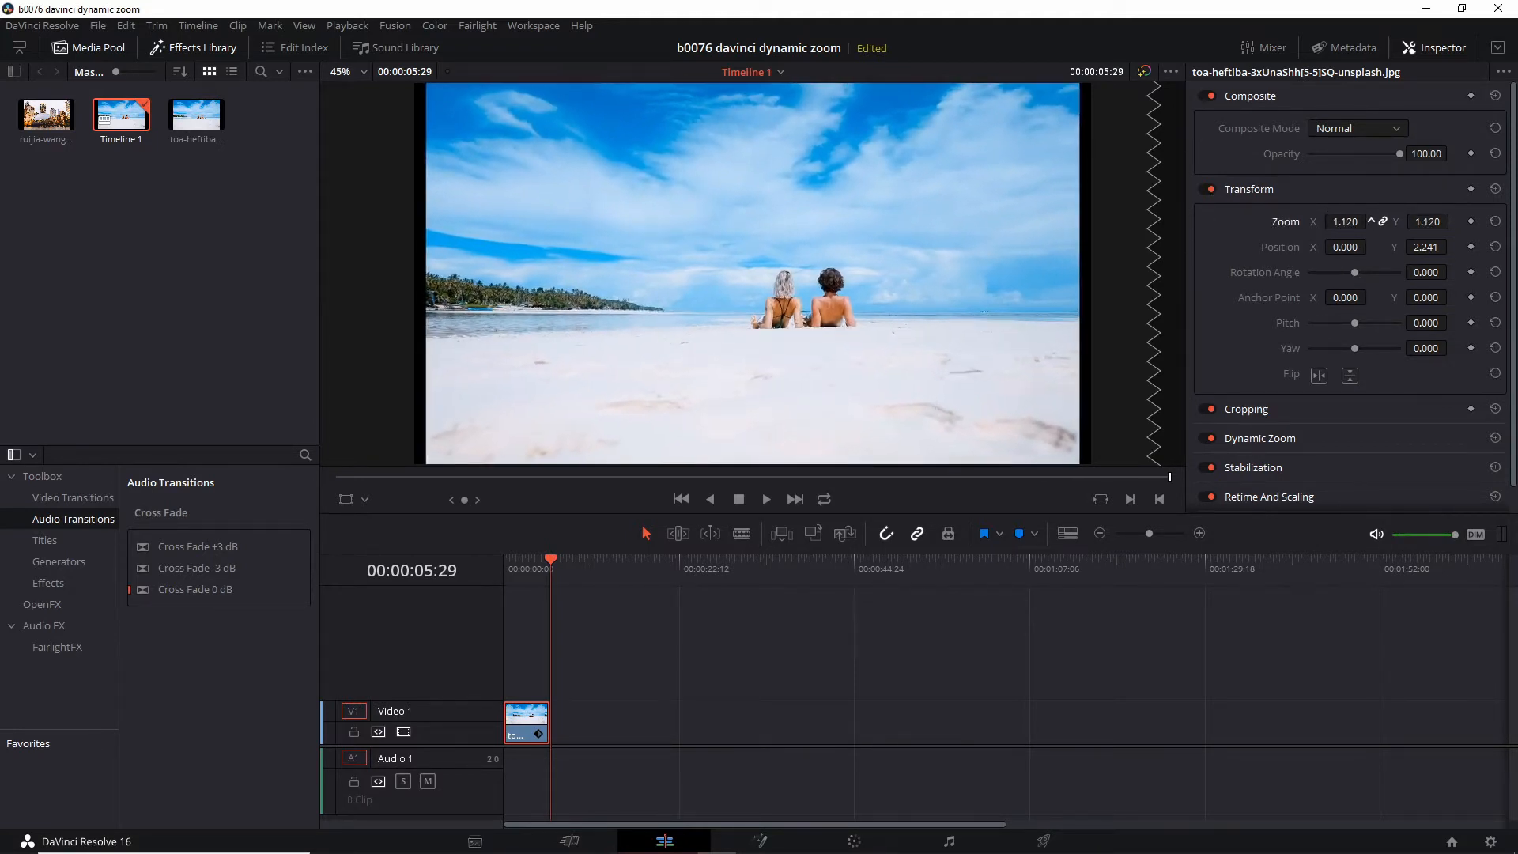
{"action": "left_click_drag", "start_coordinate": [1411, 222], "coordinate": [1376, 222]}
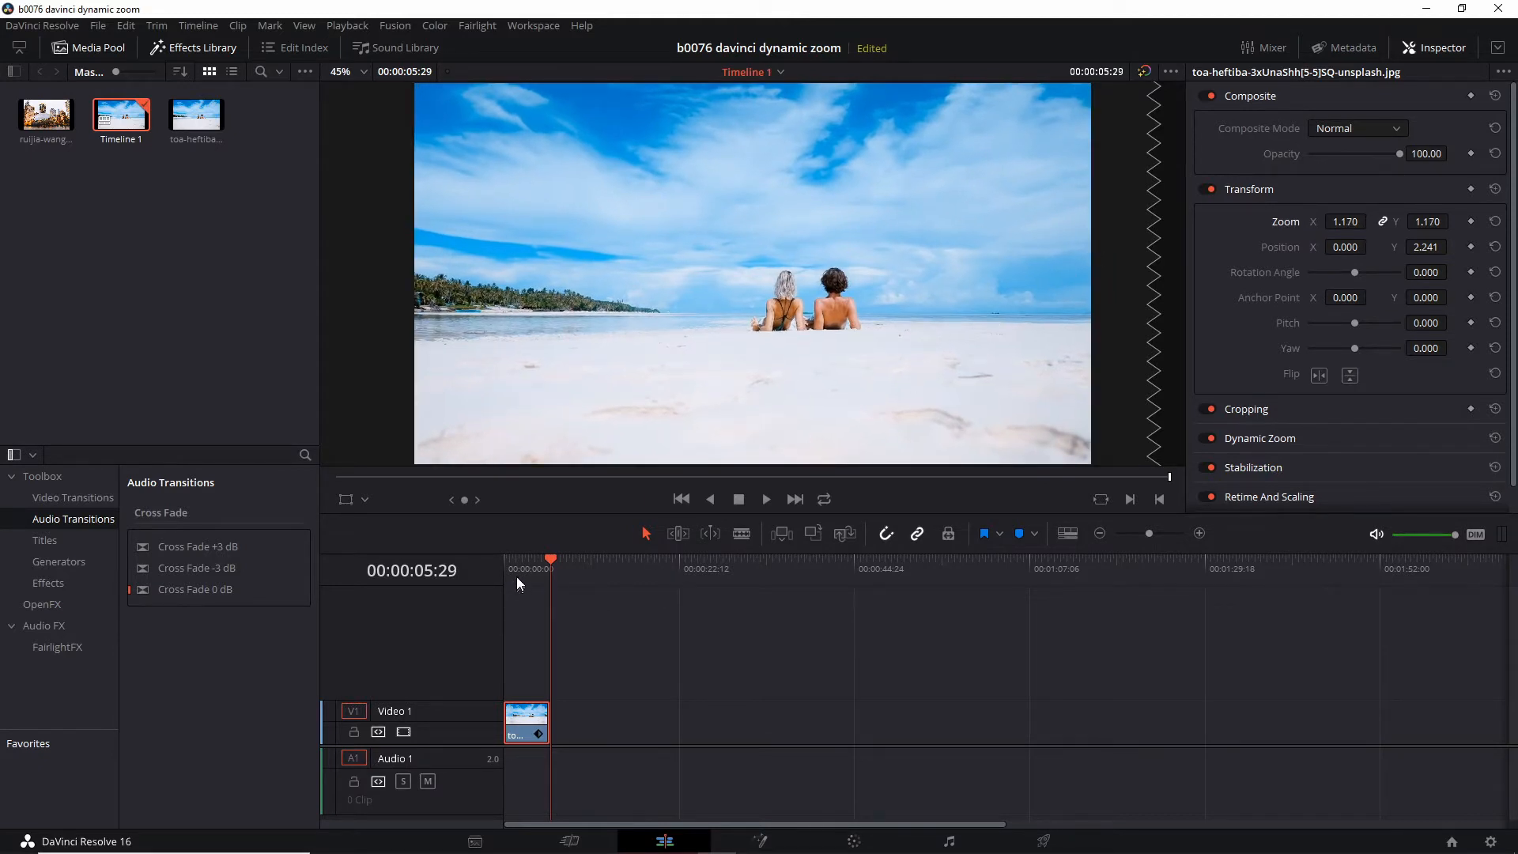
{"action": "left_click", "coordinate": [509, 568]}
{"action": "left_click", "coordinate": [765, 498]}
Show the Dynamic Zoom overlay in the viewer and swap the zoom's start and end frames
{"action": "left_click", "coordinate": [365, 500]}
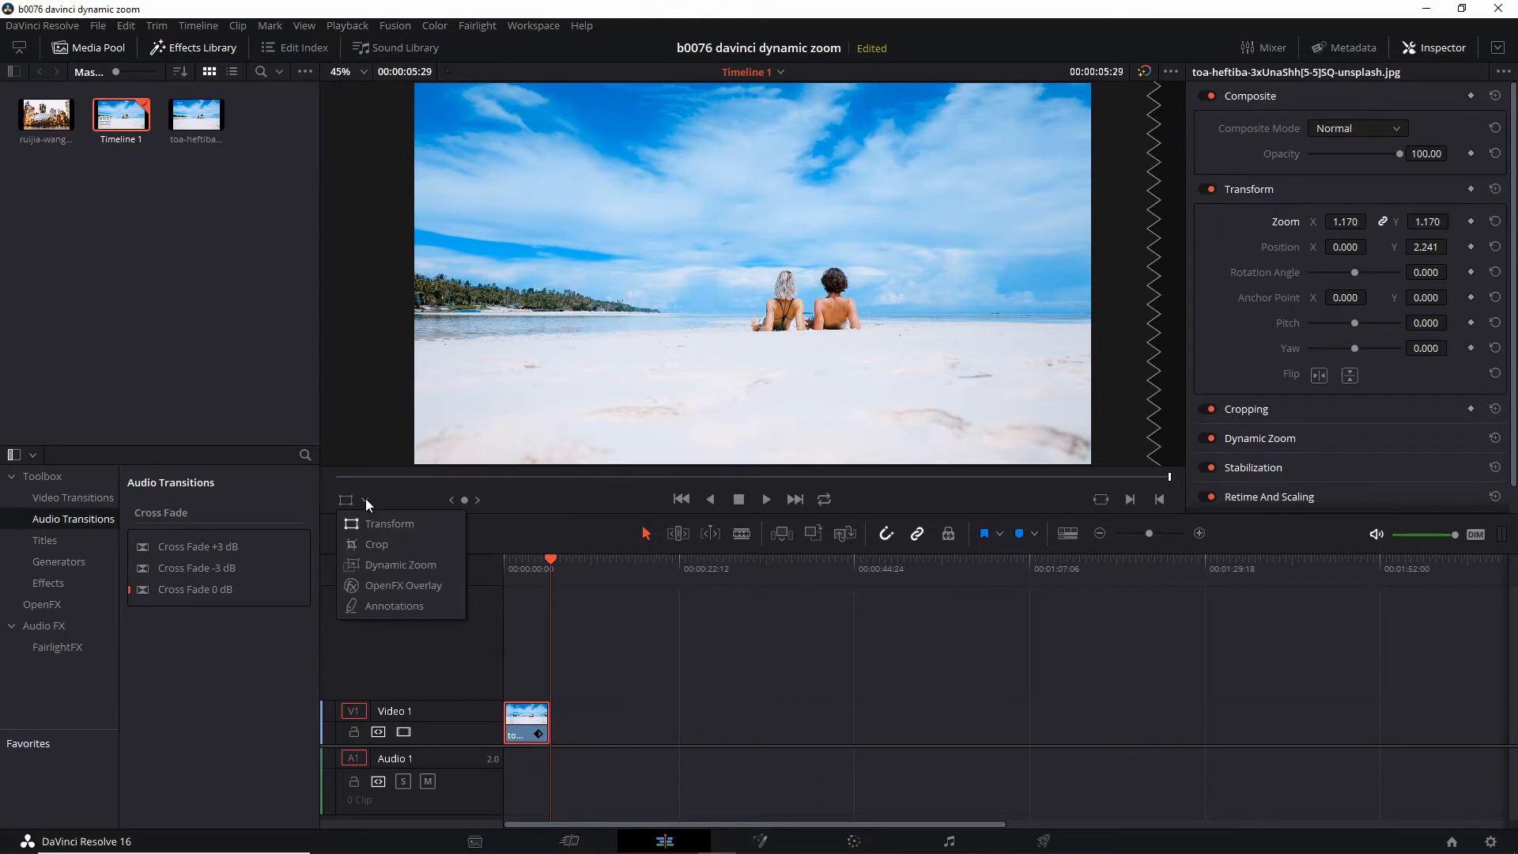
{"action": "left_click", "coordinate": [405, 568]}
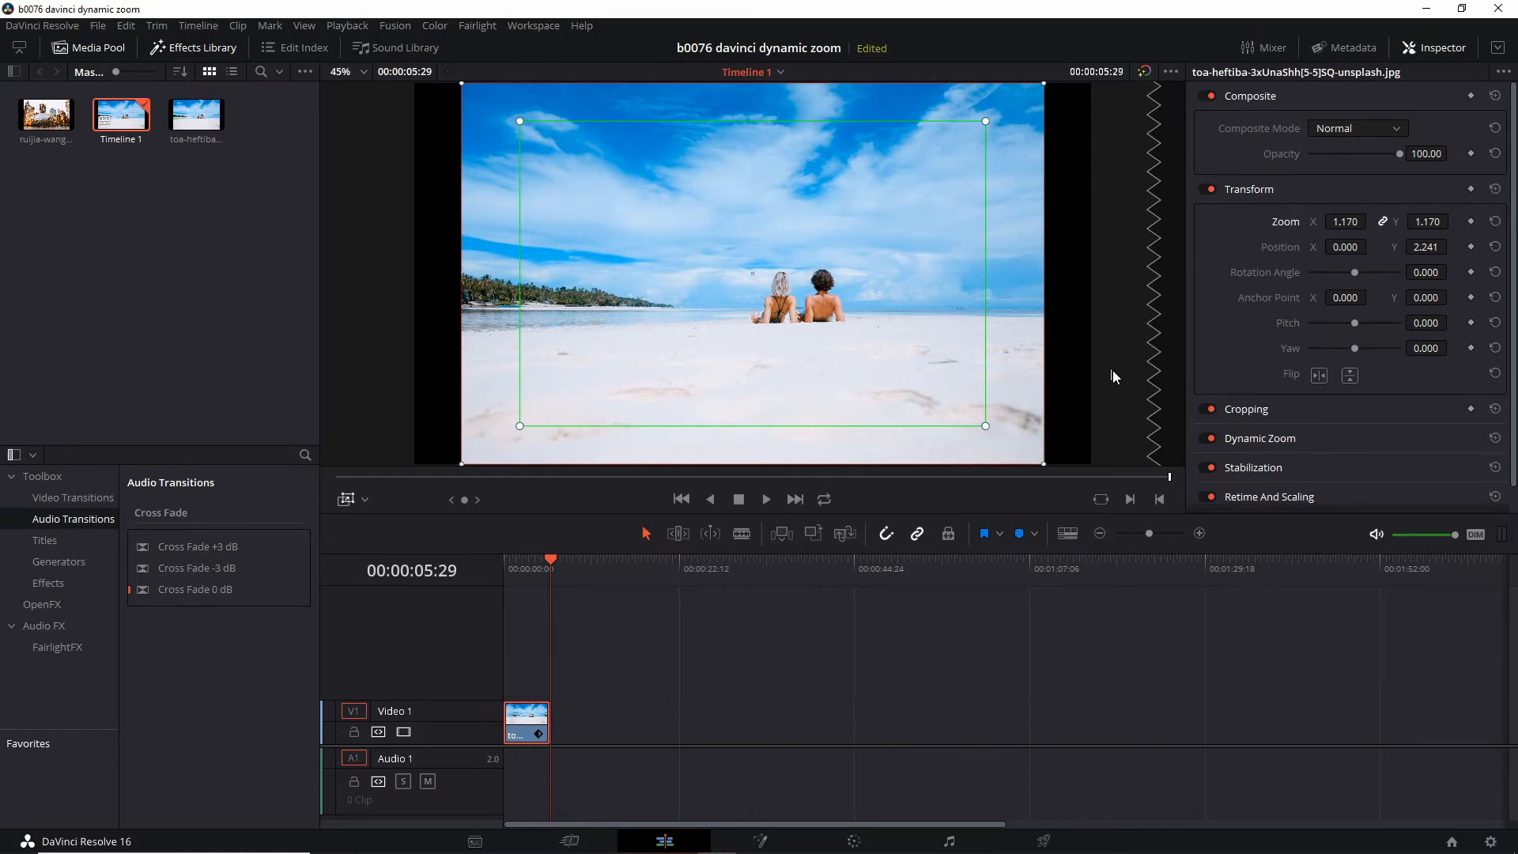
{"action": "left_click", "coordinate": [1301, 438]}
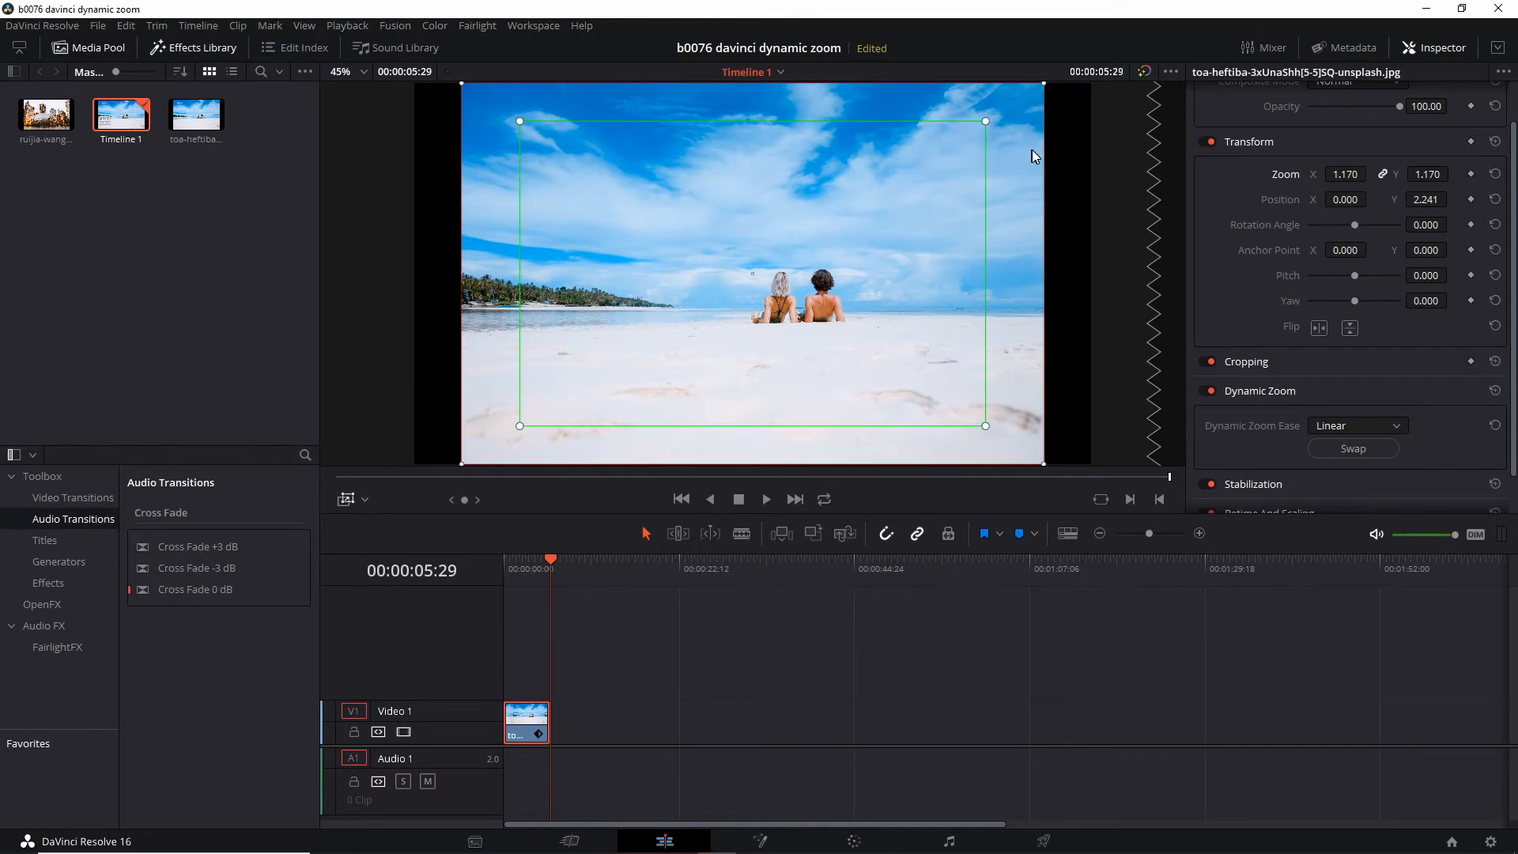
{"action": "left_click", "coordinate": [1342, 449]}
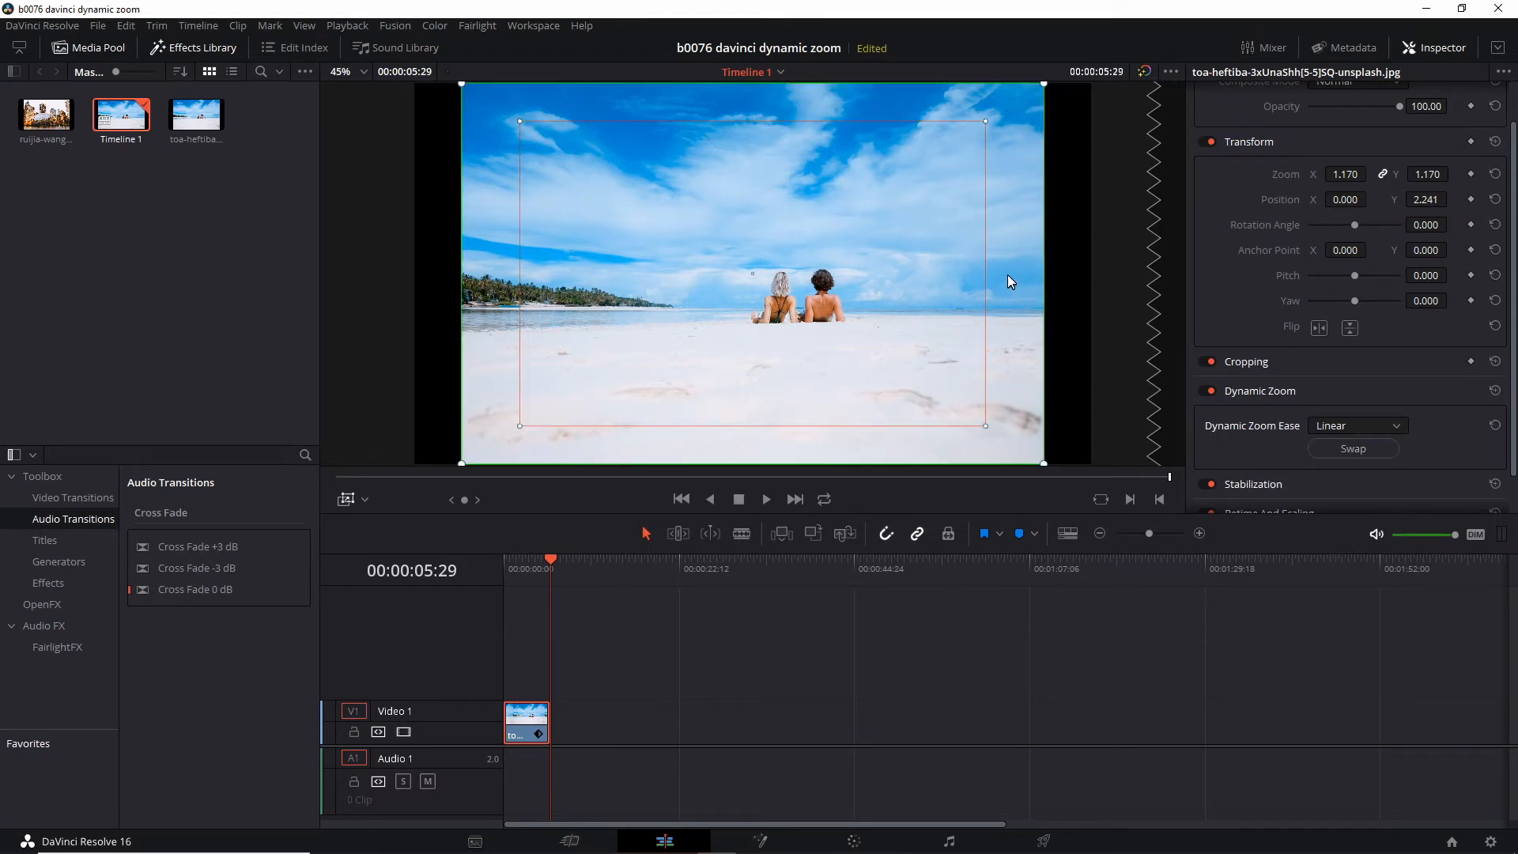
Switch the viewer overlay to Transform and play the swapped zoom from the start of the timeline
{"action": "left_click", "coordinate": [365, 499]}
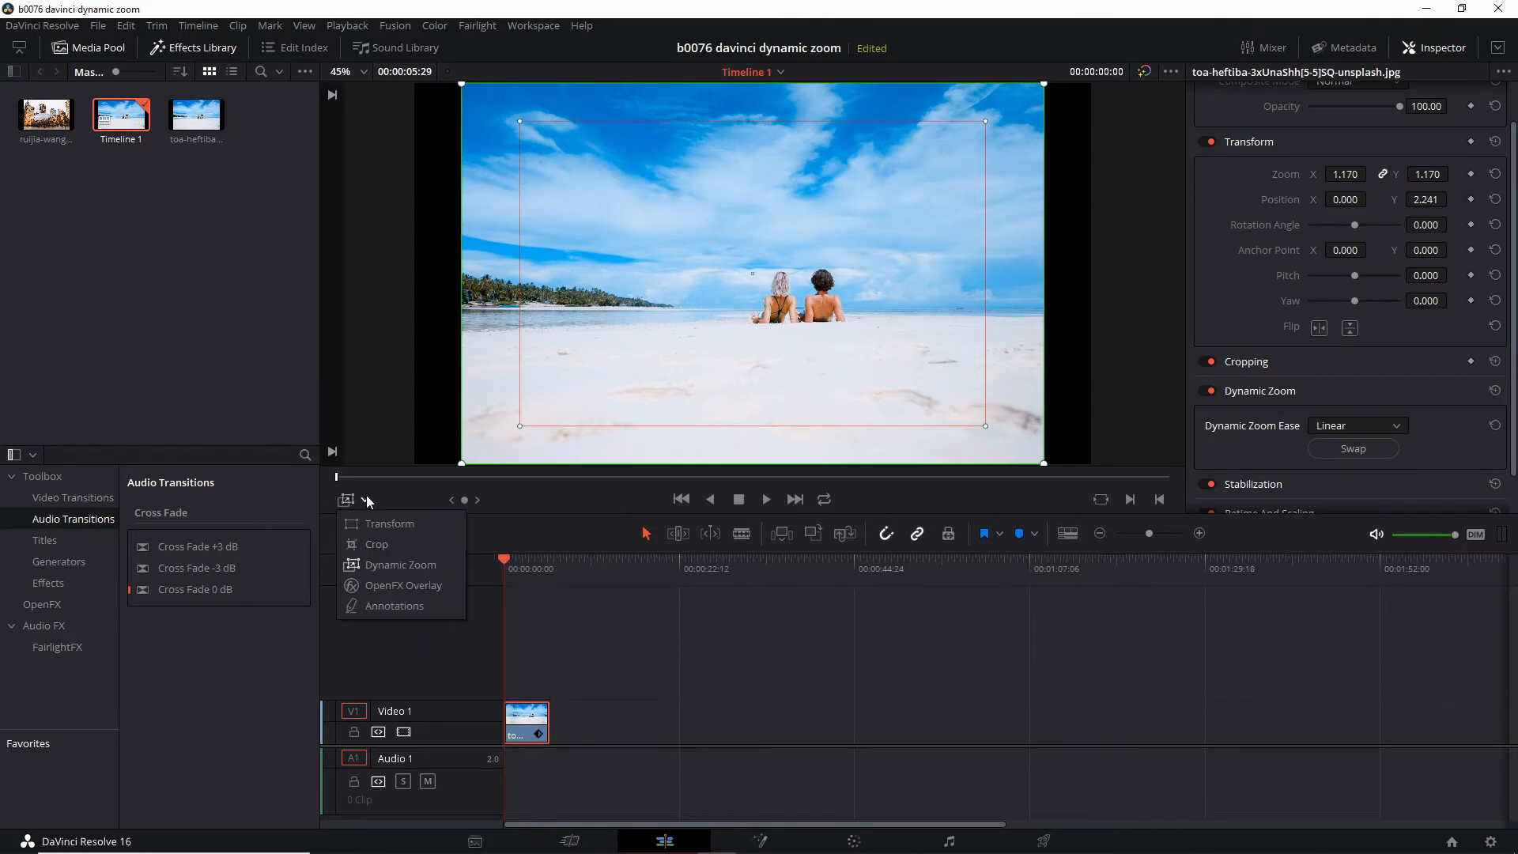
{"action": "left_click", "coordinate": [373, 519]}
{"action": "key", "text": "Home"}
{"action": "left_click", "coordinate": [766, 499]}
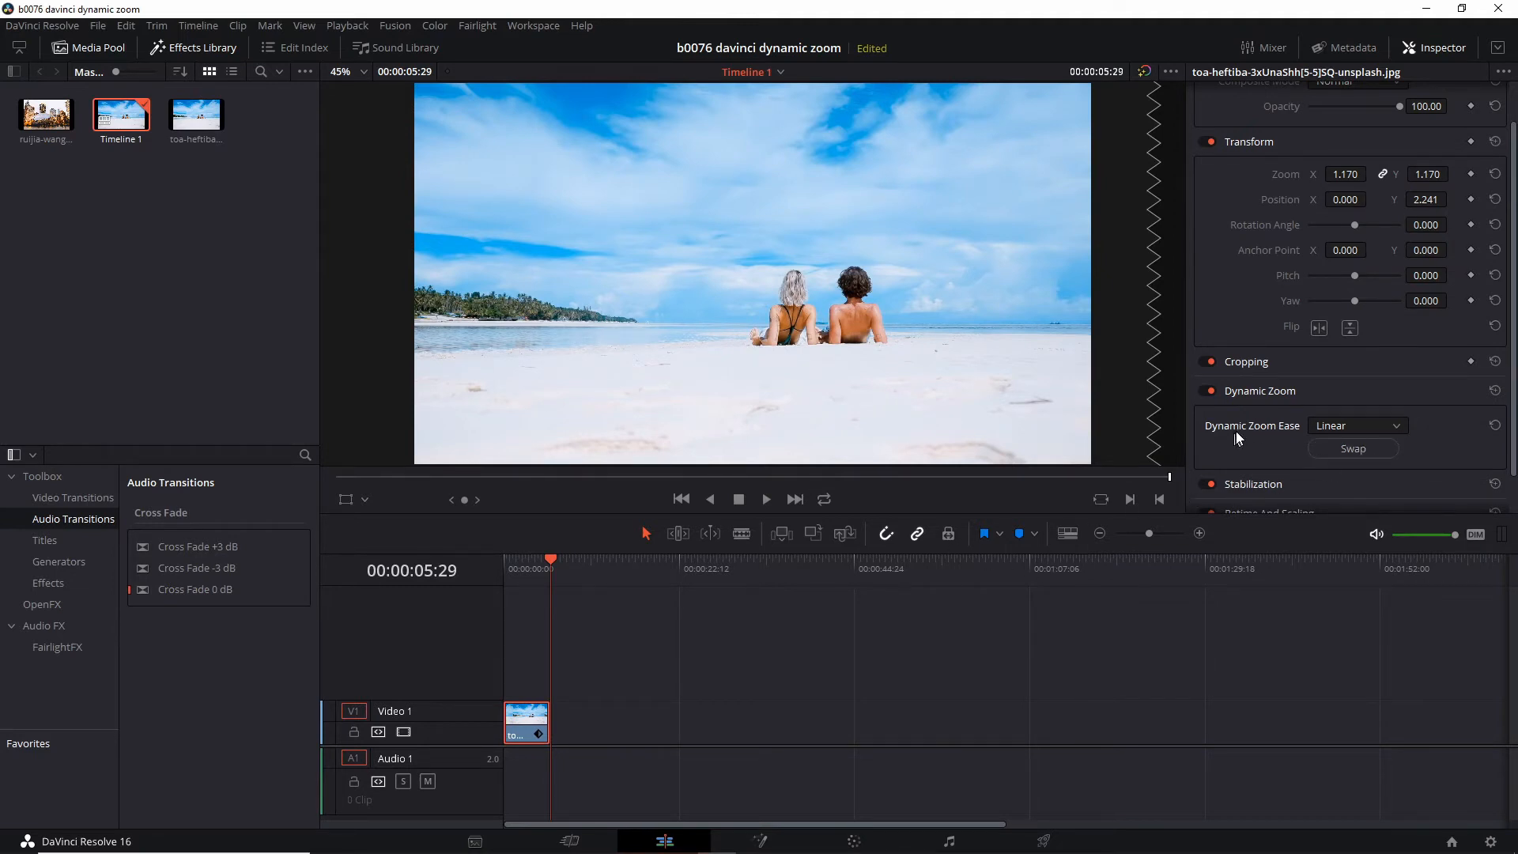
Keep the beach clip's Dynamic Zoom Ease on Linear and preview the zoom from the start
{"action": "left_click", "coordinate": [1350, 426]}
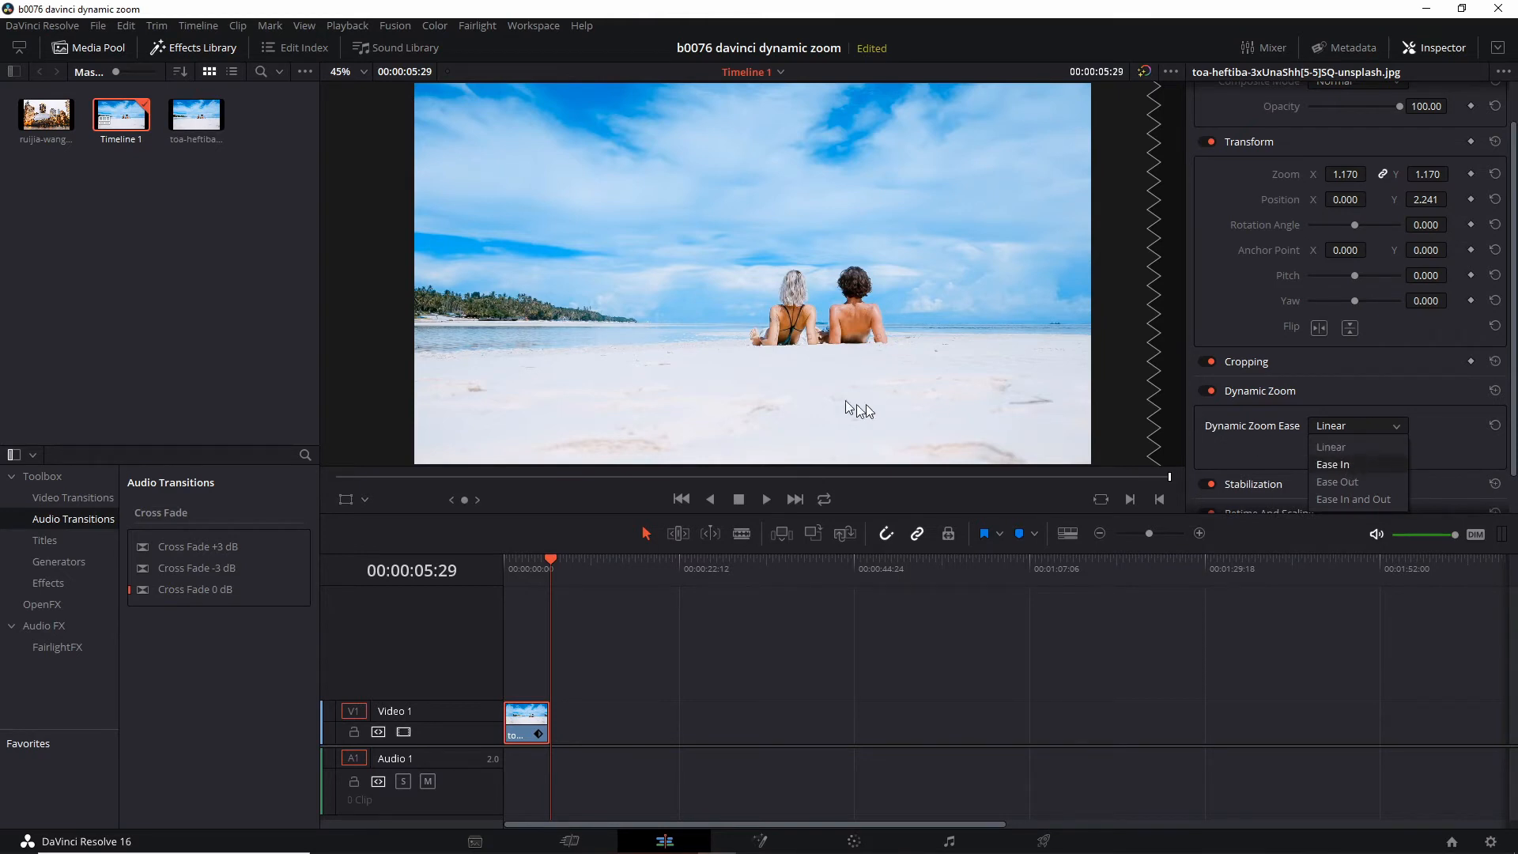
{"action": "left_click", "coordinate": [1335, 447]}
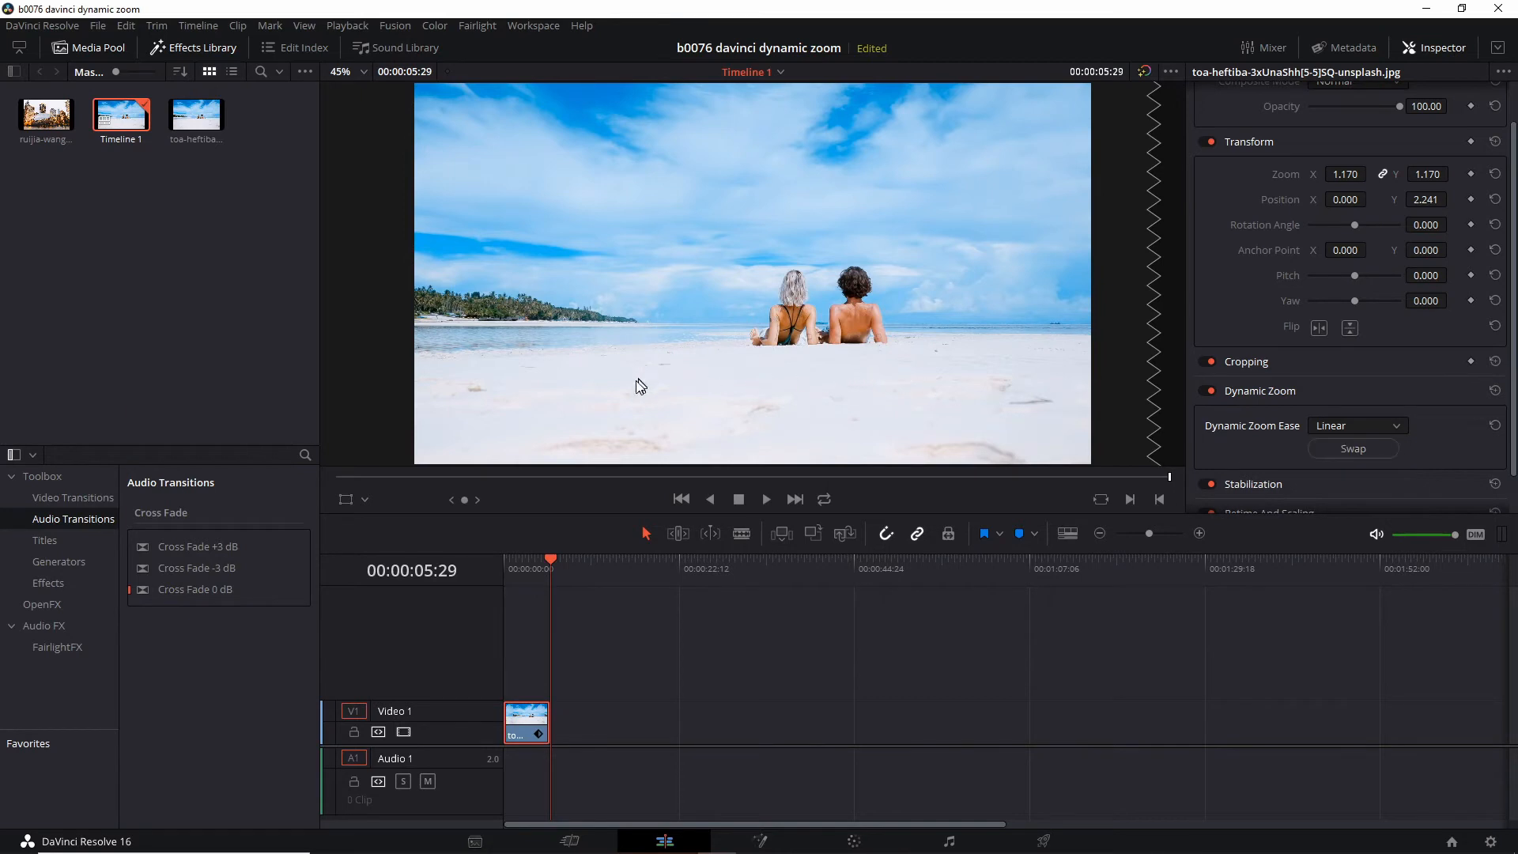
{"action": "left_click", "coordinate": [505, 569]}
{"action": "left_click", "coordinate": [766, 499]}
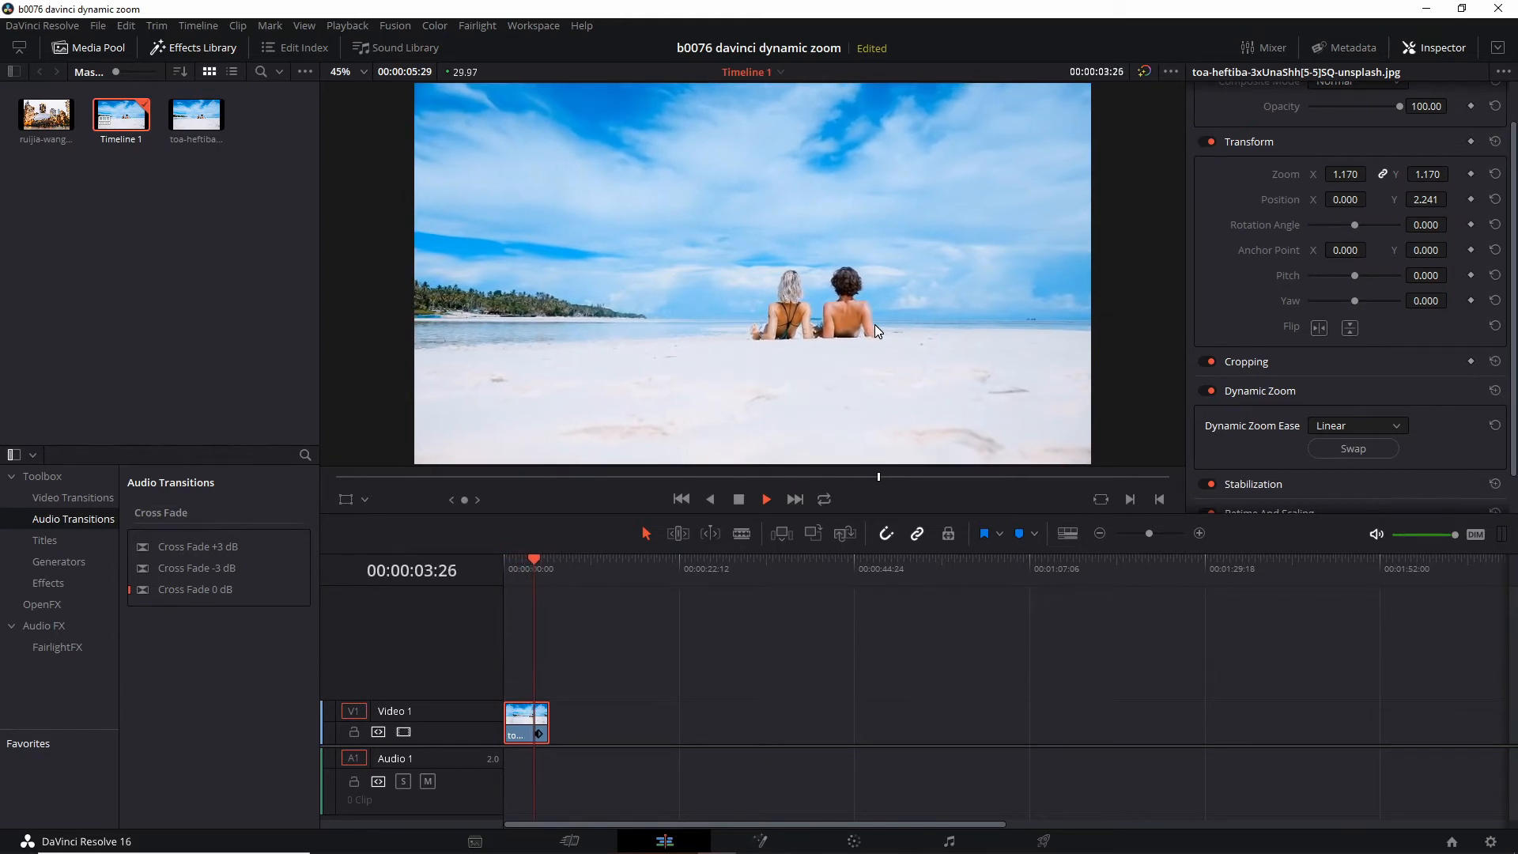
Set the Dynamic Zoom Ease to Ease In and preview the zoom
{"action": "left_click", "coordinate": [1362, 428]}
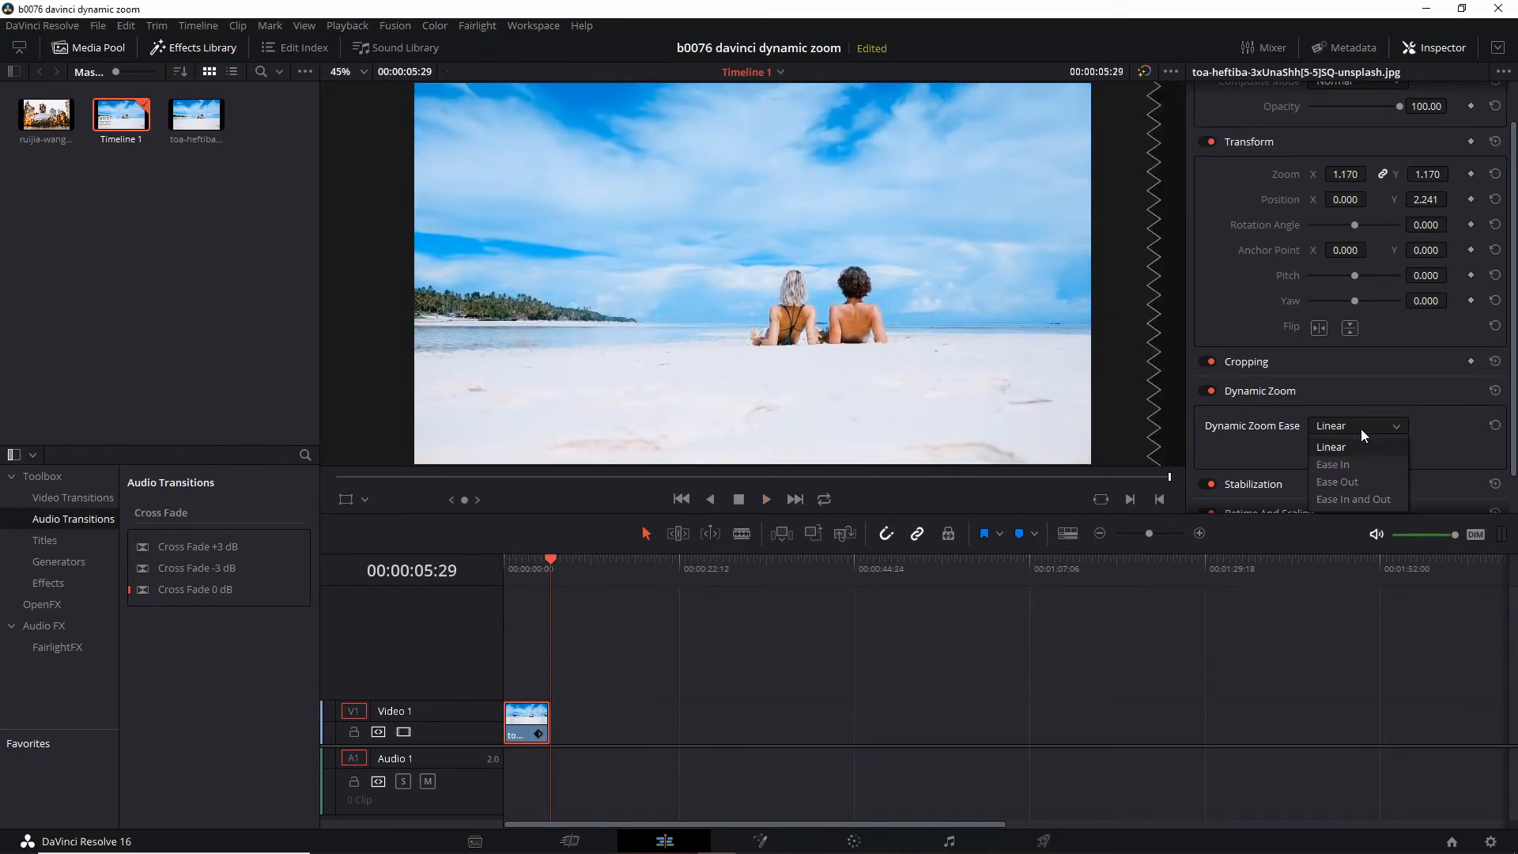
{"action": "left_click", "coordinate": [1354, 464]}
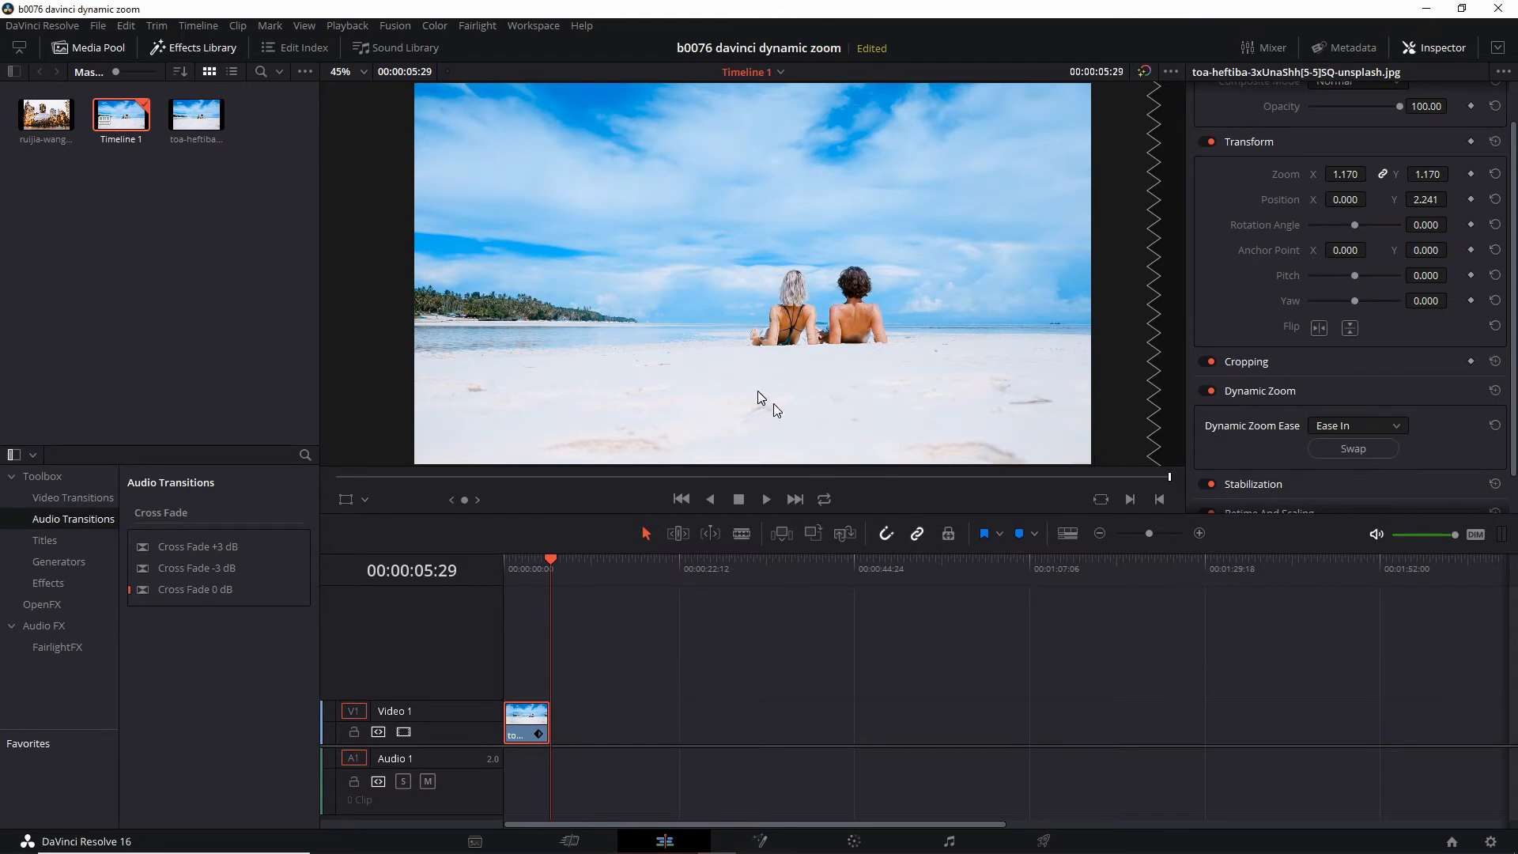
{"action": "left_click", "coordinate": [766, 499]}
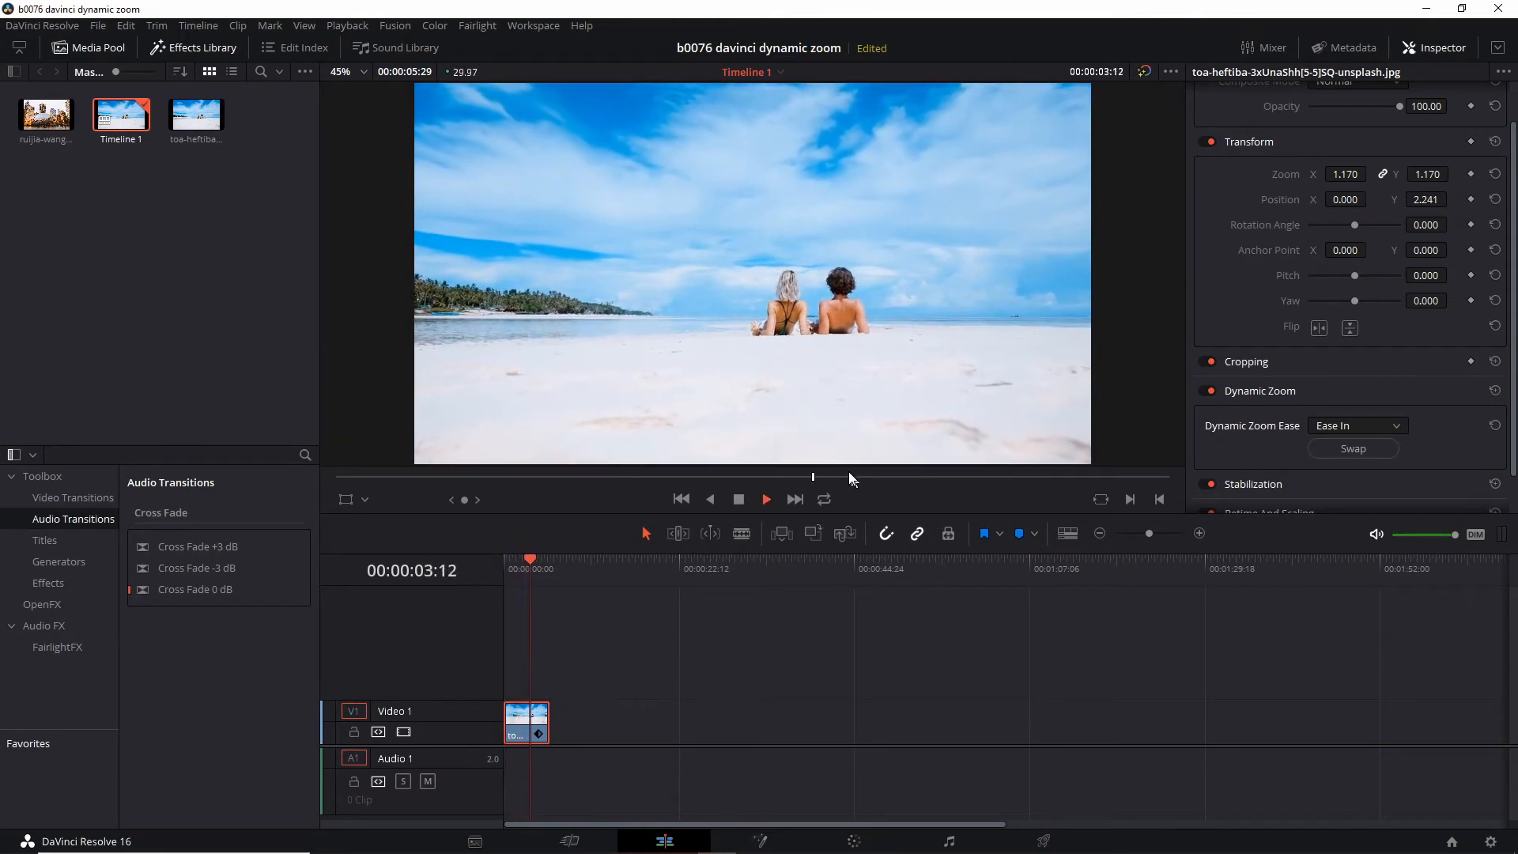
Change the Dynamic Zoom Ease to Ease Out and preview the zoom from the start
{"action": "left_click", "coordinate": [1352, 429]}
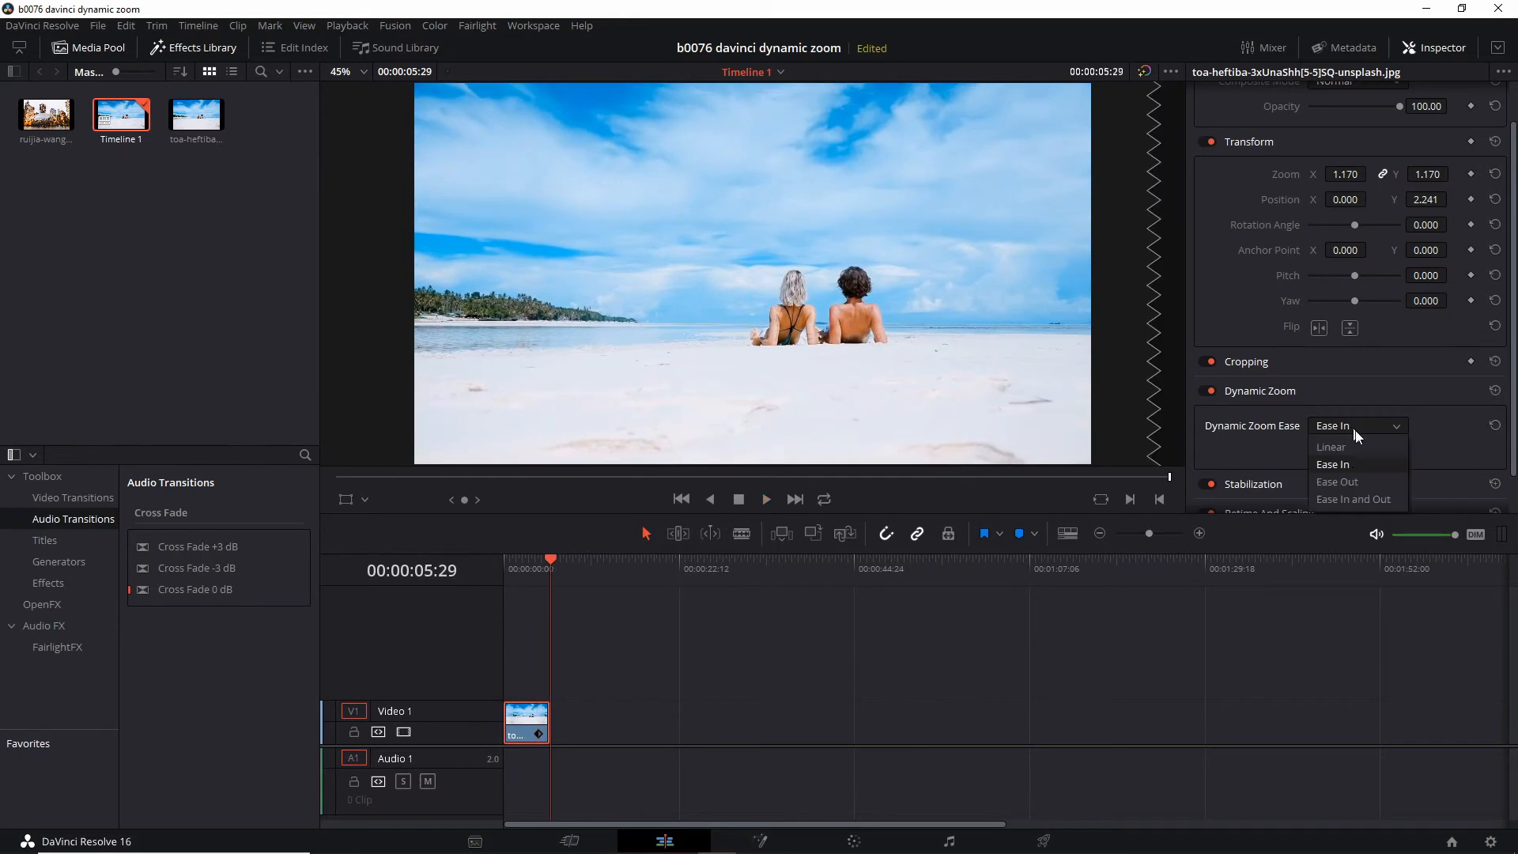
{"action": "left_click", "coordinate": [1350, 480]}
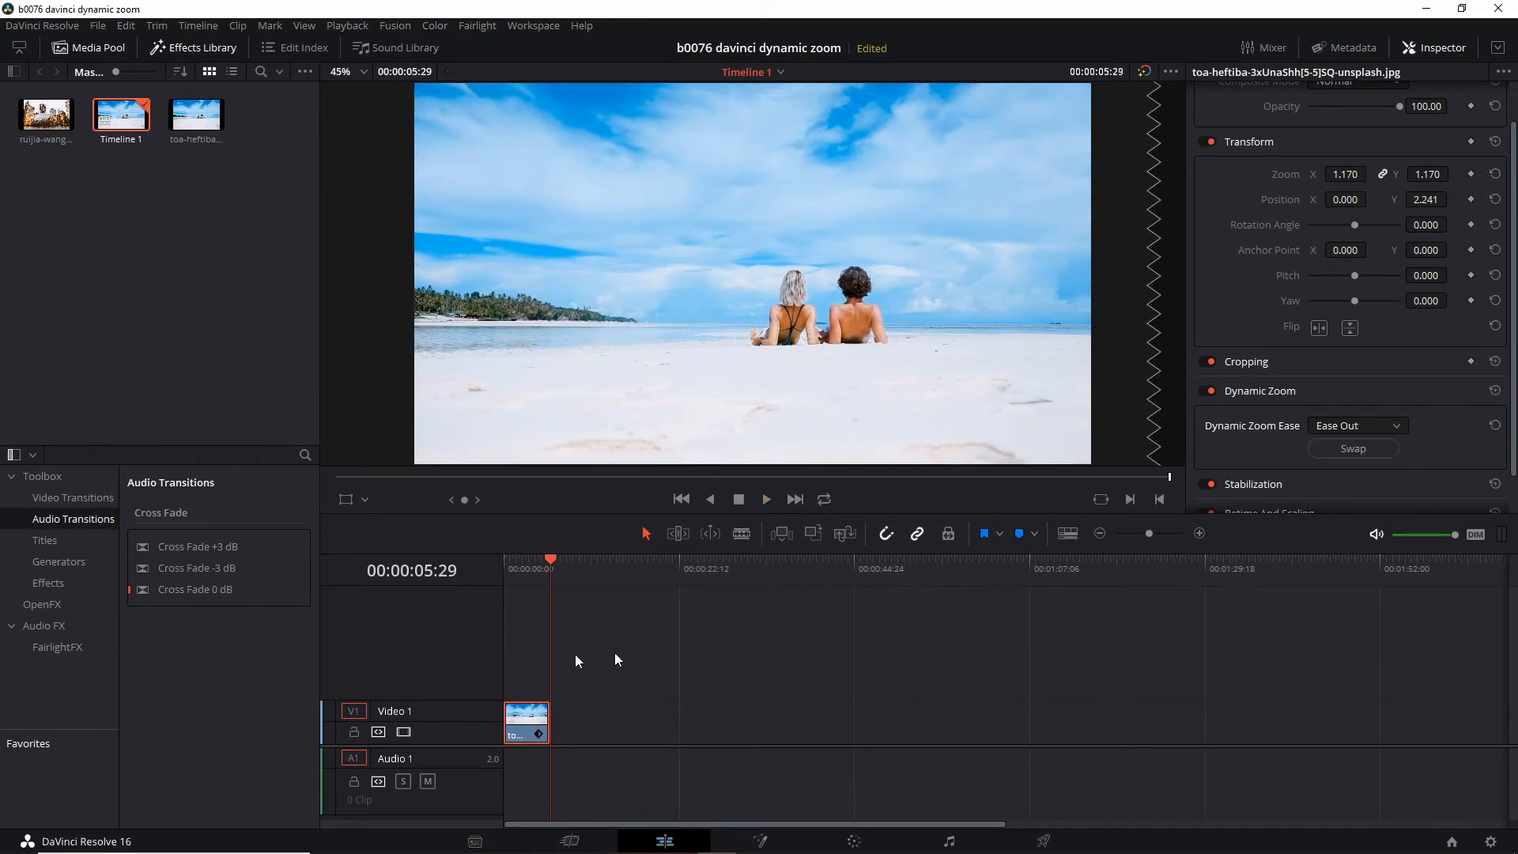
{"action": "left_click", "coordinate": [507, 562]}
{"action": "left_click", "coordinate": [767, 502]}
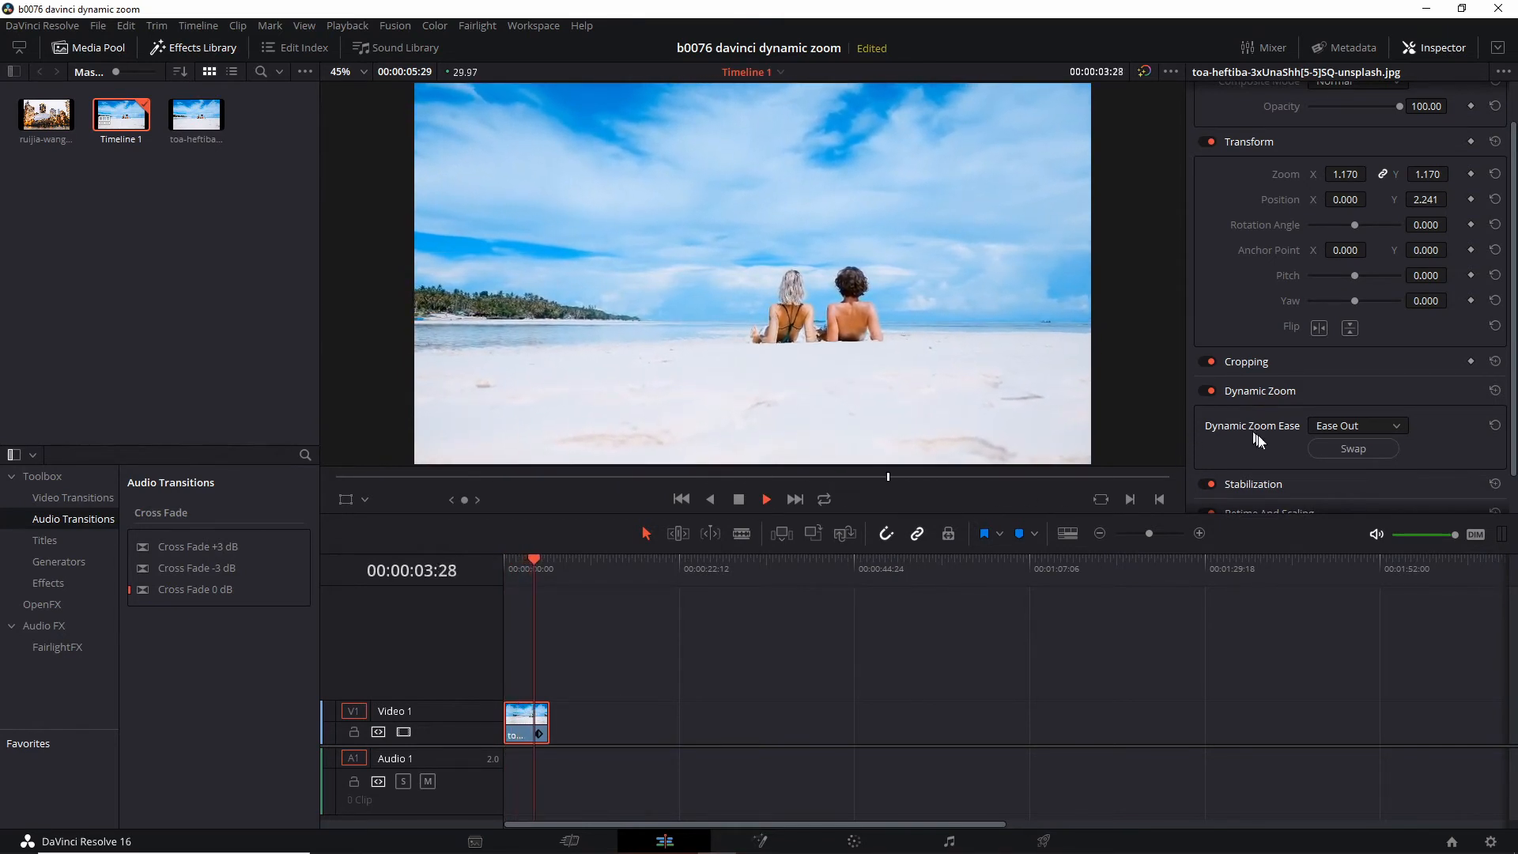
Preview the dynamic zoom with Ease In and Out easing and set the ease back to Linear
{"action": "left_click", "coordinate": [1357, 426]}
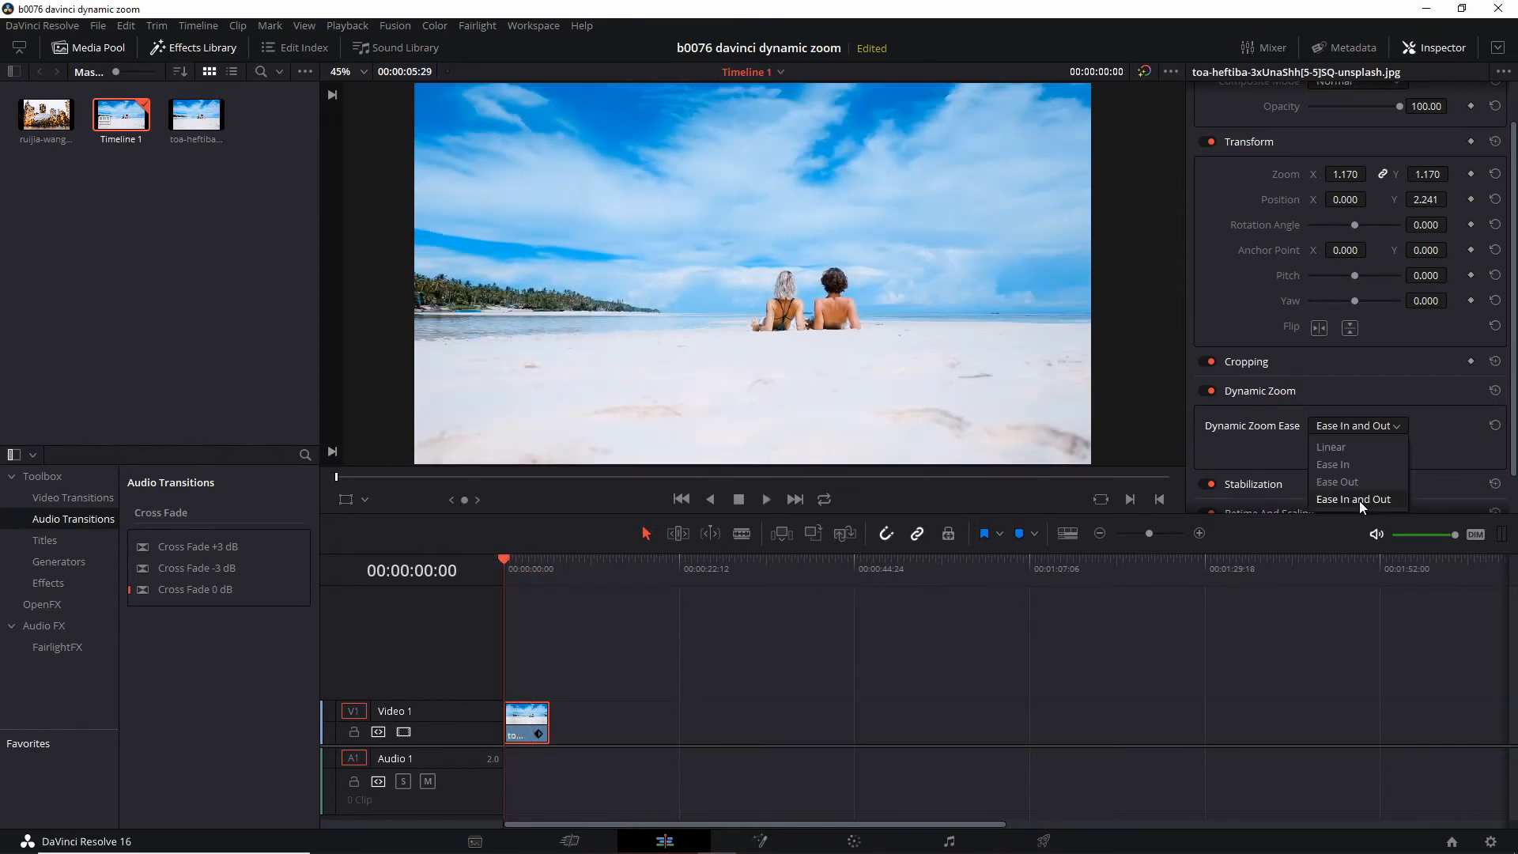
{"action": "left_click", "coordinate": [1354, 499]}
{"action": "left_click", "coordinate": [765, 499]}
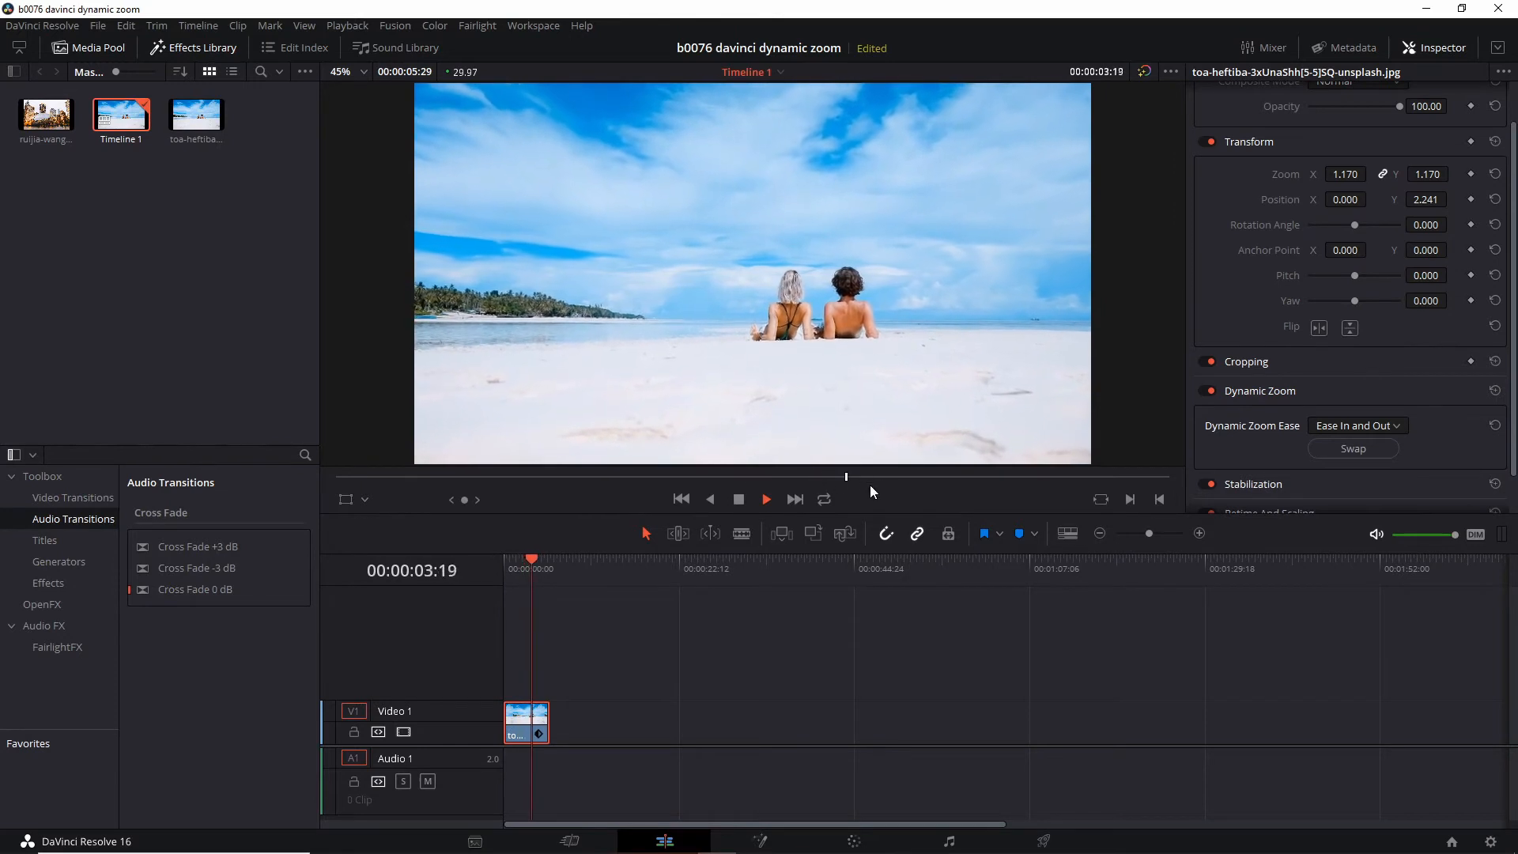
{"action": "left_click", "coordinate": [1357, 425]}
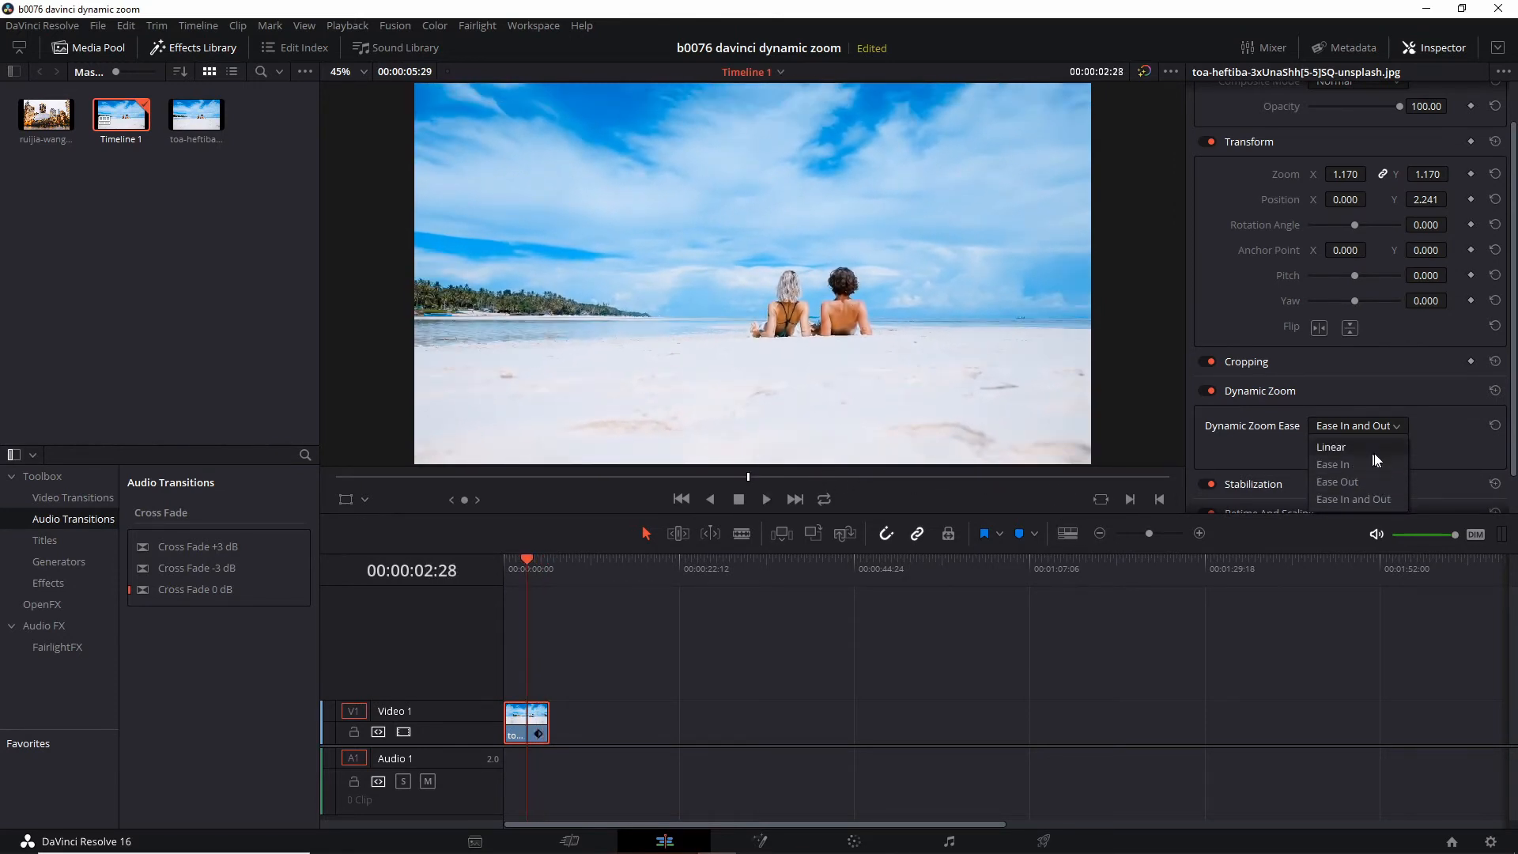
{"action": "left_click", "coordinate": [1335, 448]}
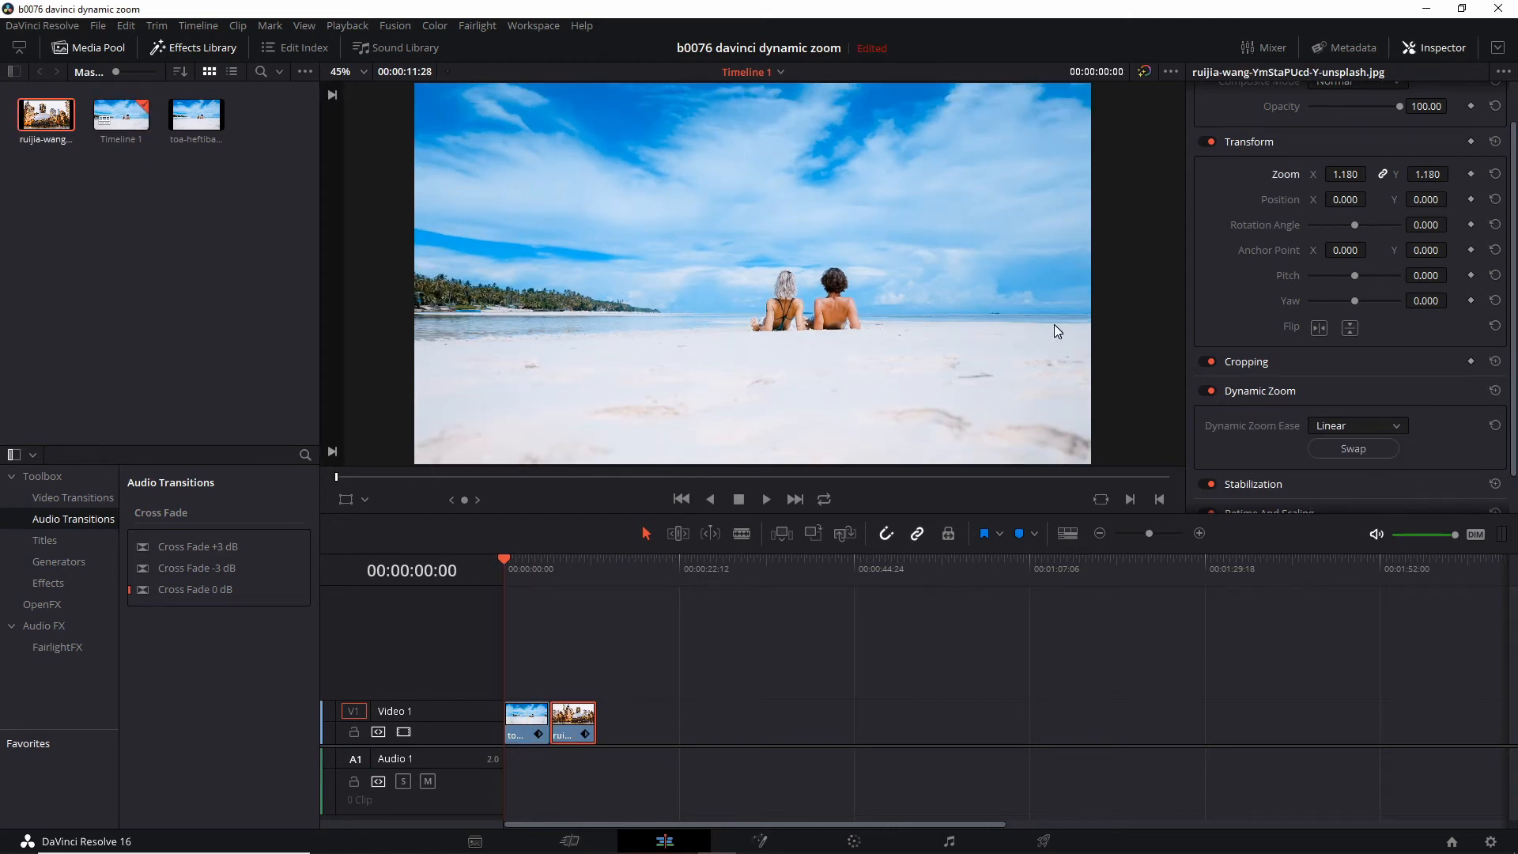
Show the beach clip's Dynamic Zoom overlay and shrink and reposition the red end frame for a stronger zoom
{"action": "left_click", "coordinate": [365, 499]}
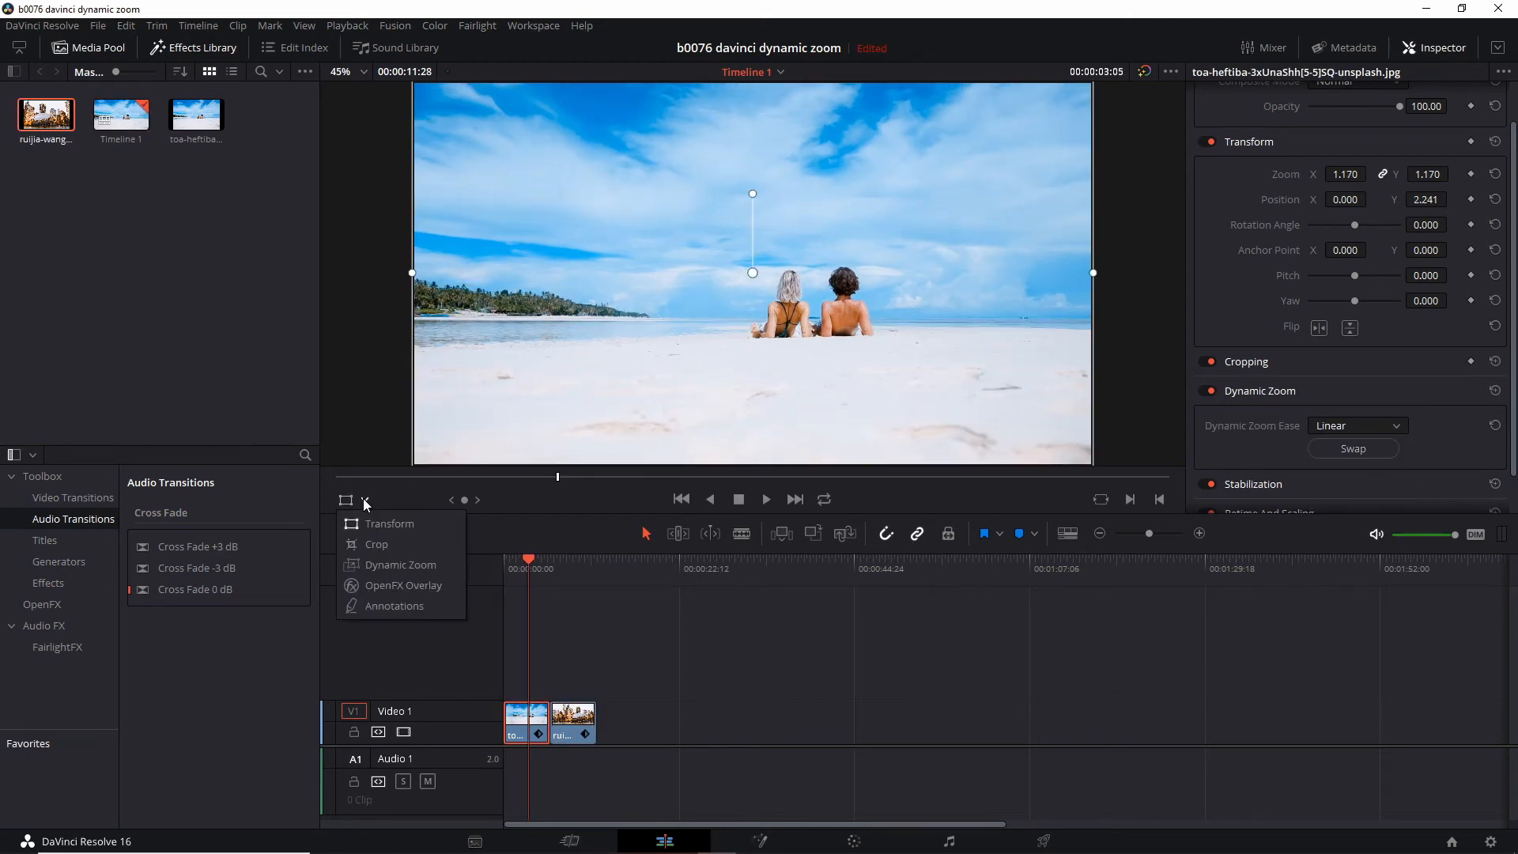
{"action": "left_click", "coordinate": [387, 565]}
{"action": "key", "text": "Home"}
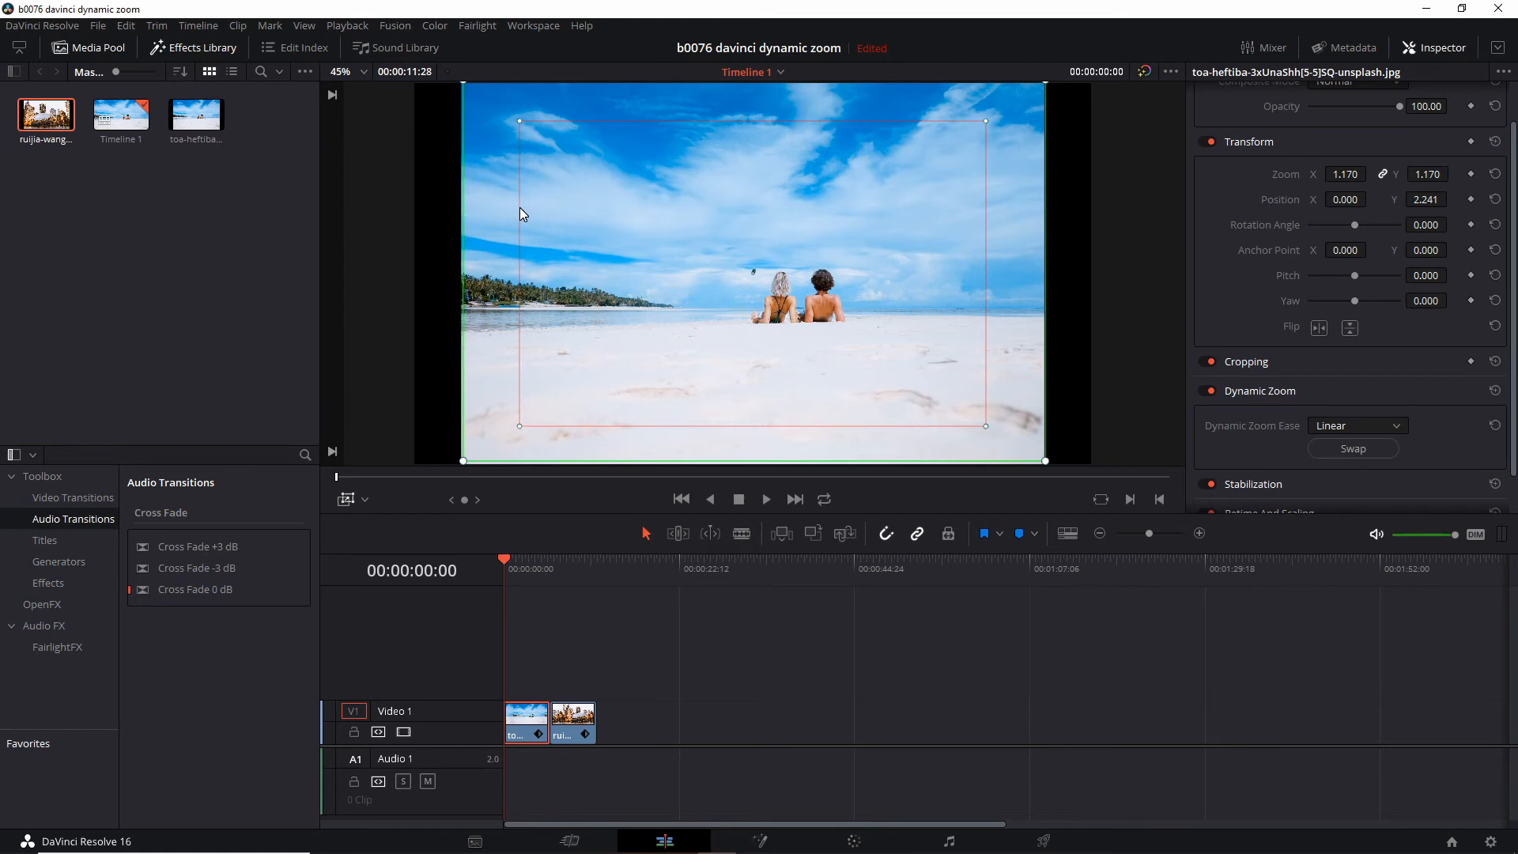
{"action": "left_click", "coordinate": [520, 122]}
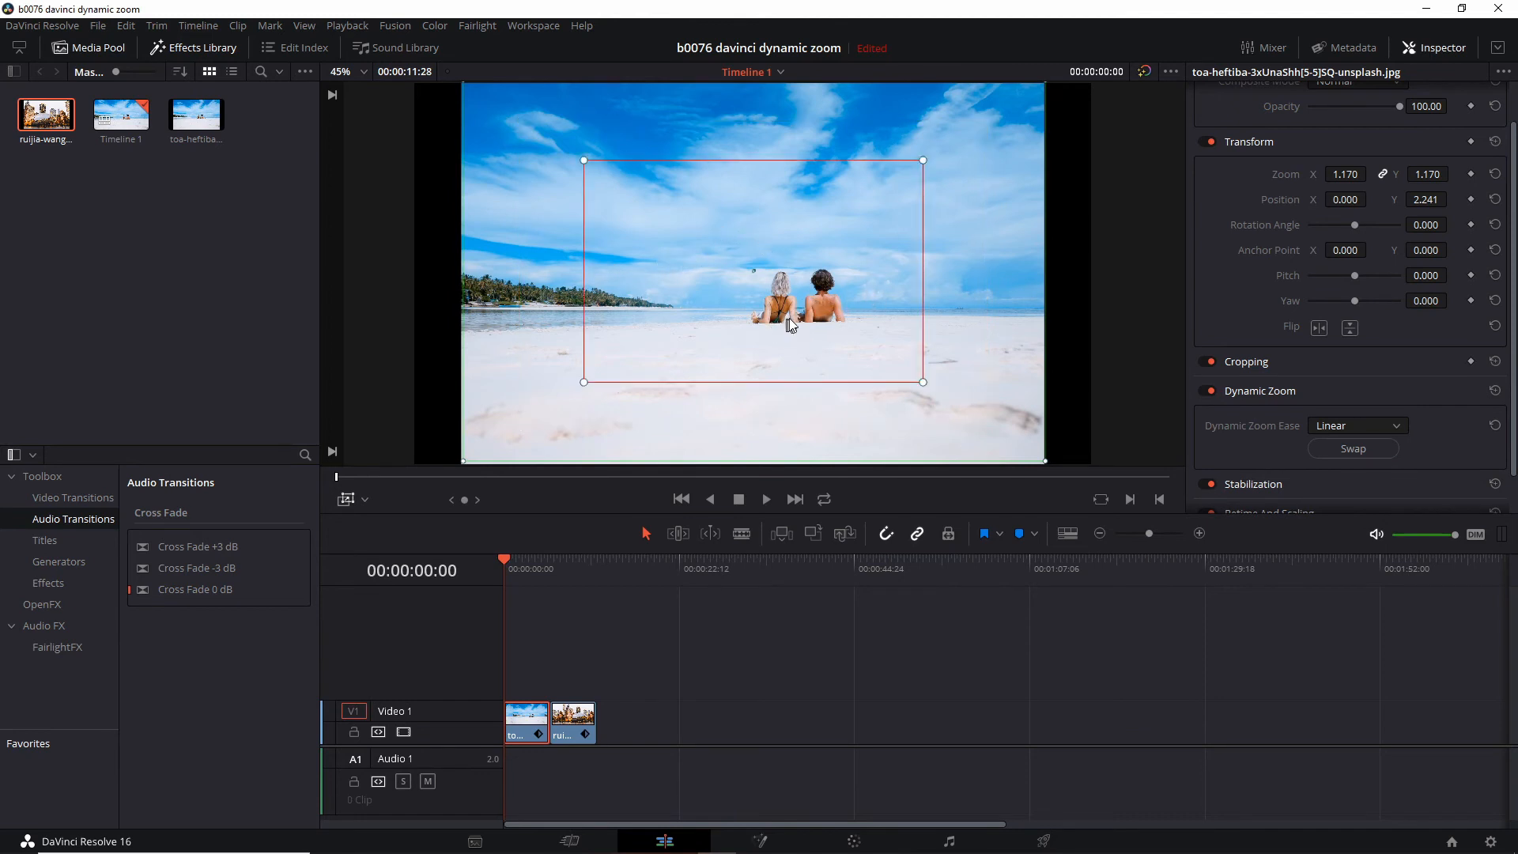
{"action": "left_click_drag", "start_coordinate": [794, 320], "coordinate": [734, 274]}
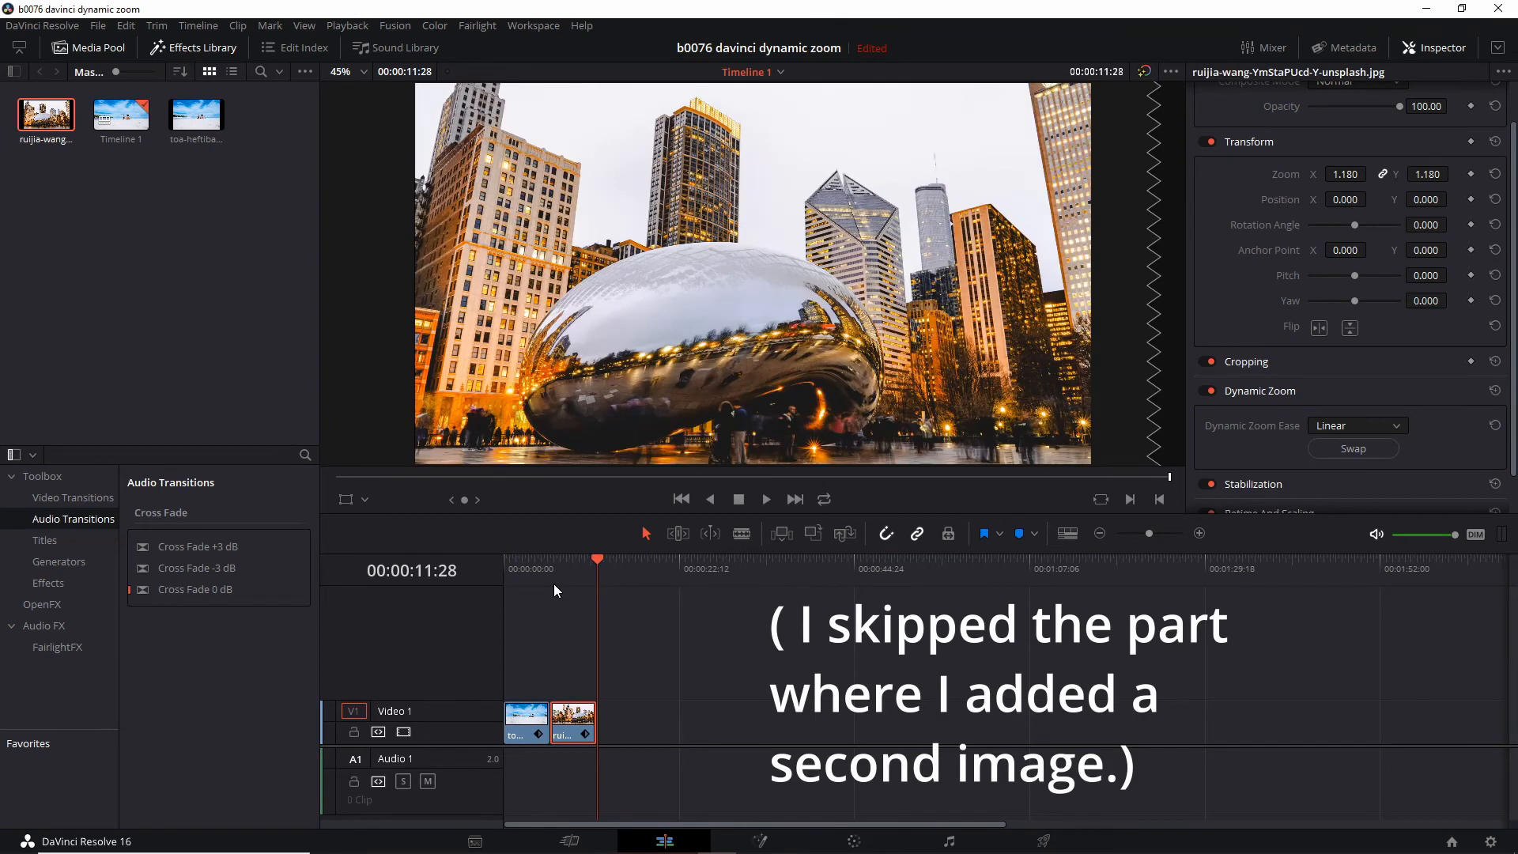
Select both image clips on the timeline and add fade transitions at their edges
{"action": "key", "text": "ctrl+a"}
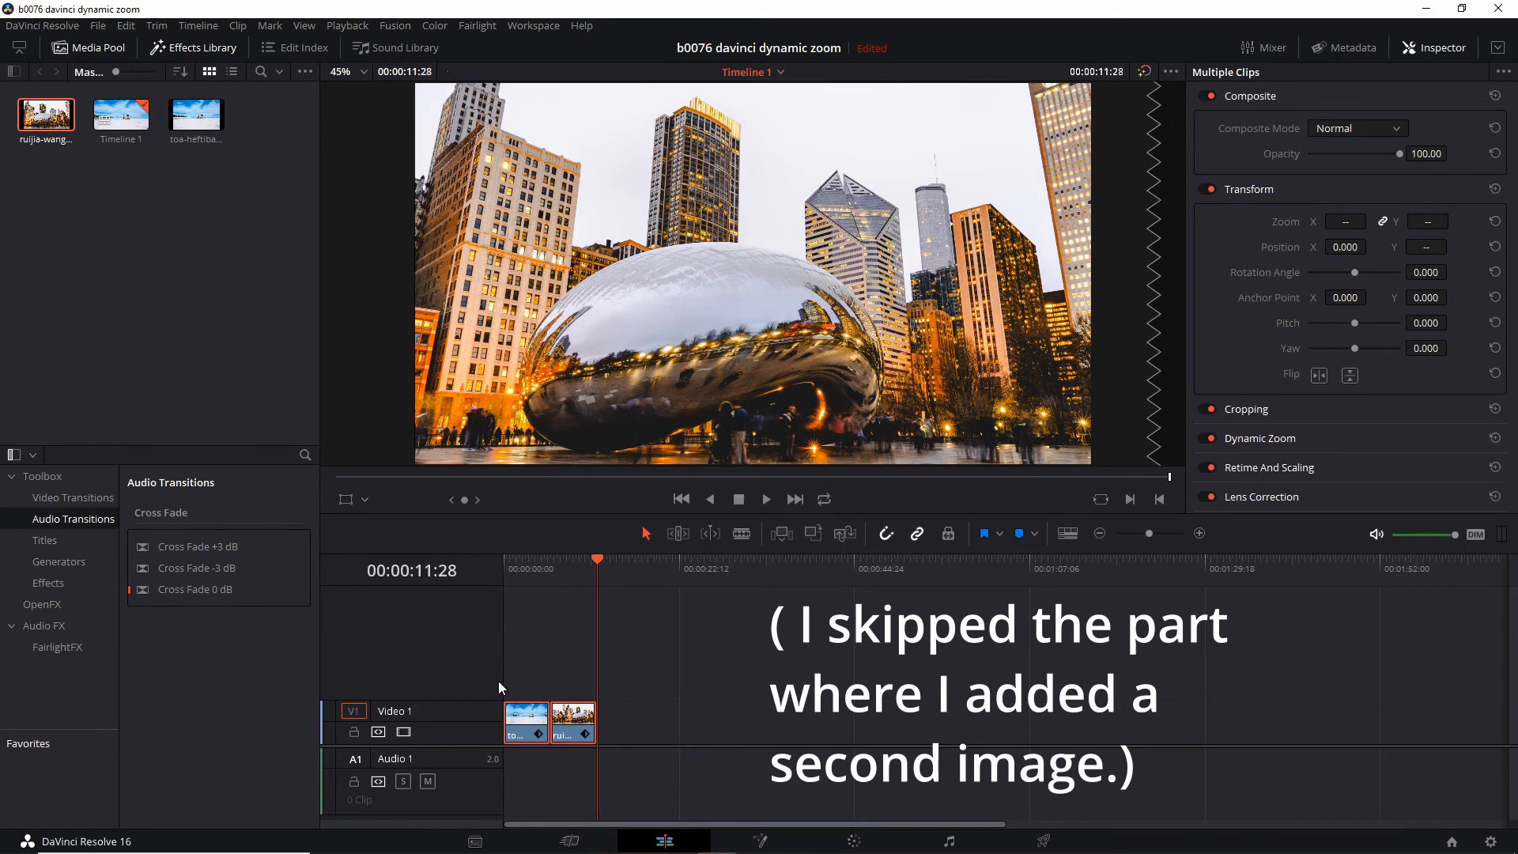
{"action": "key", "text": "shift+Left"}
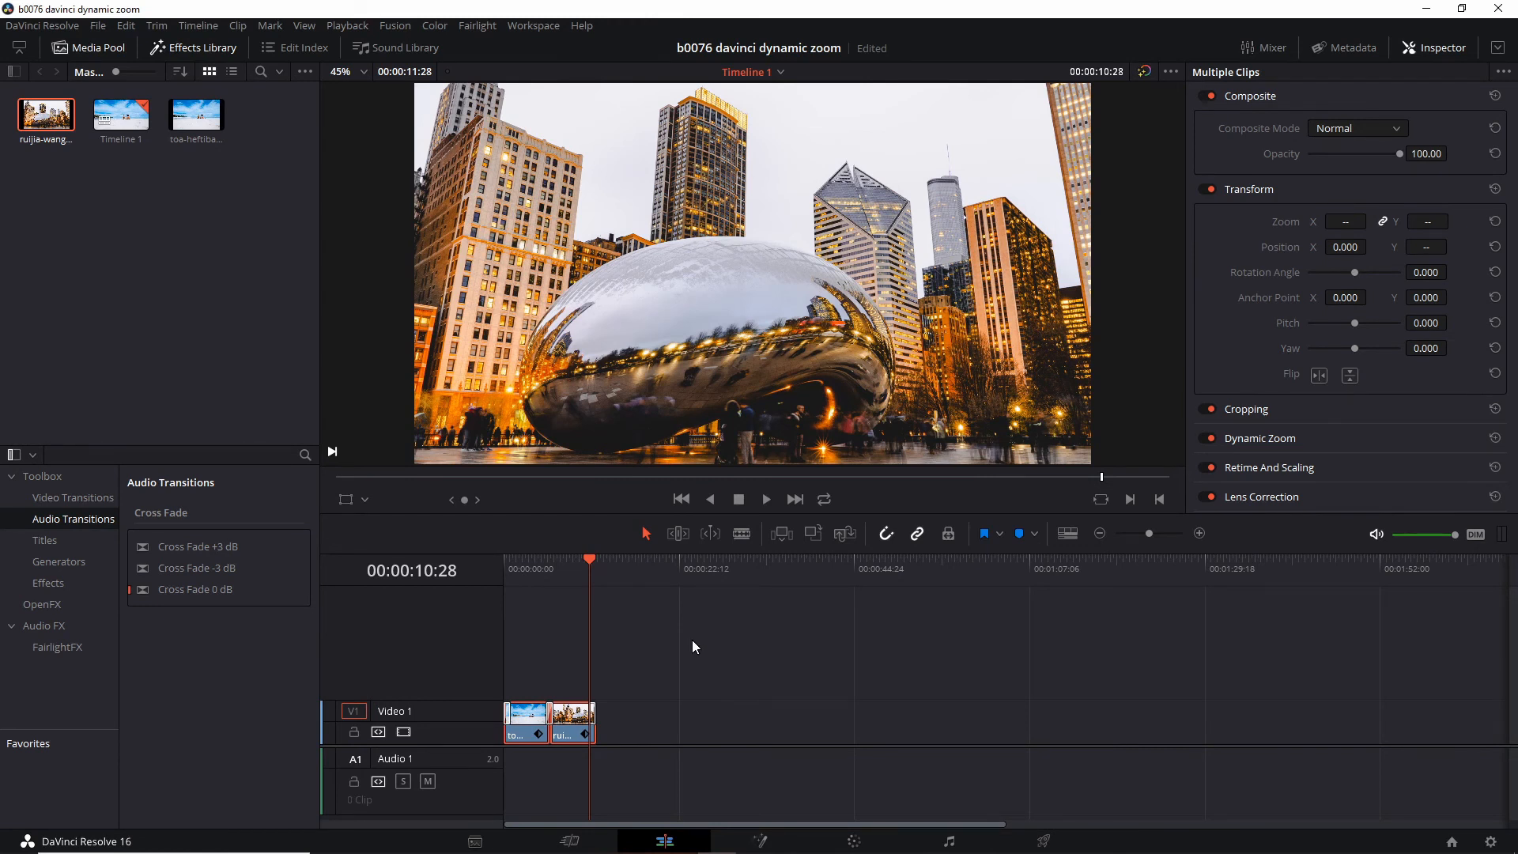
Play the whole timeline from the beginning in full screen
{"action": "key", "text": "Home"}
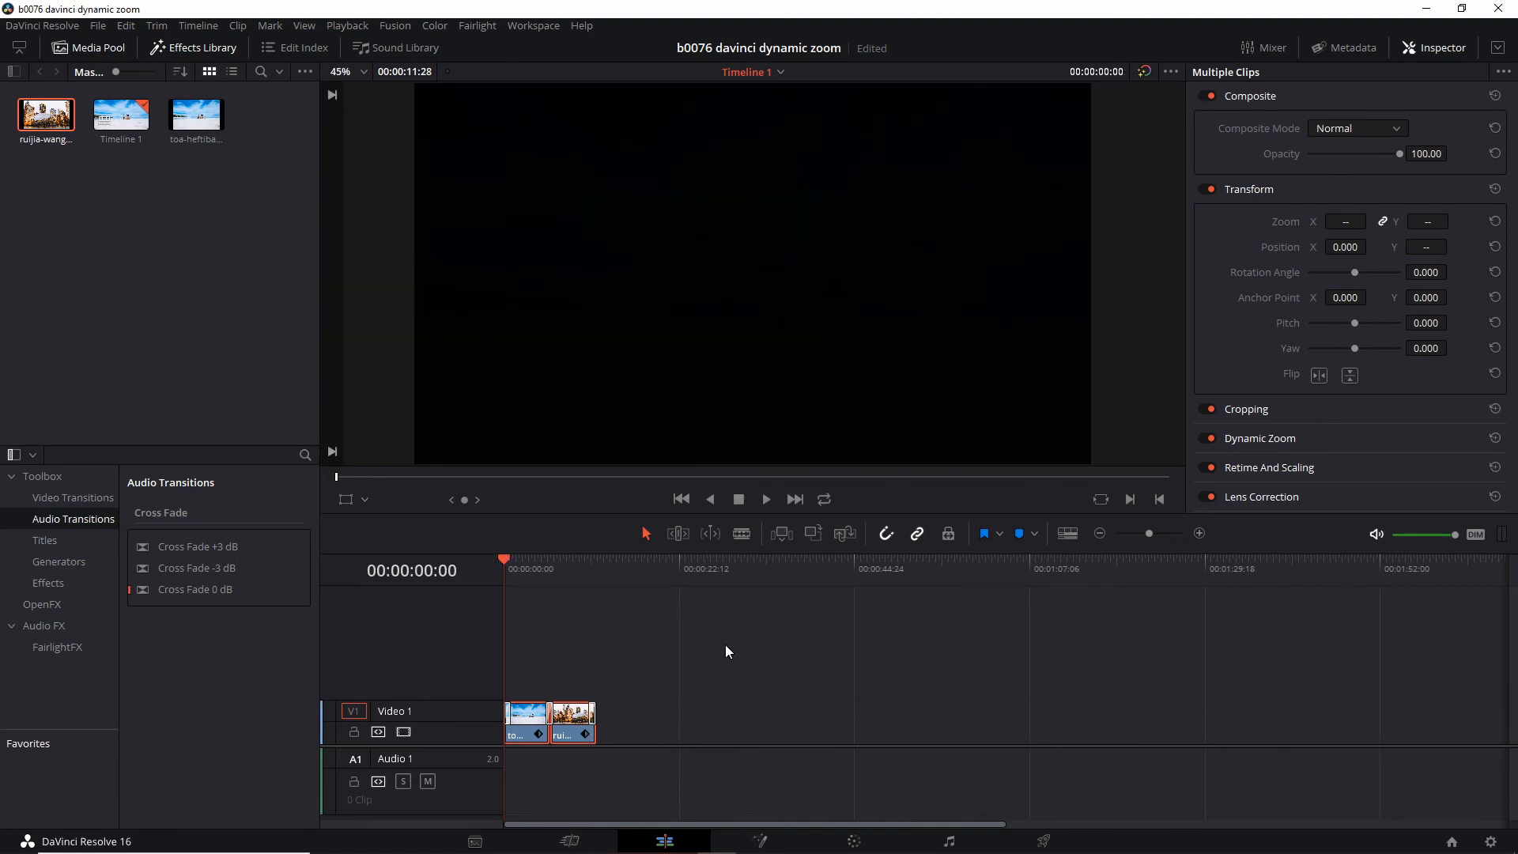
{"action": "key", "text": "ctrl+f"}
{"action": "key", "text": "space"}
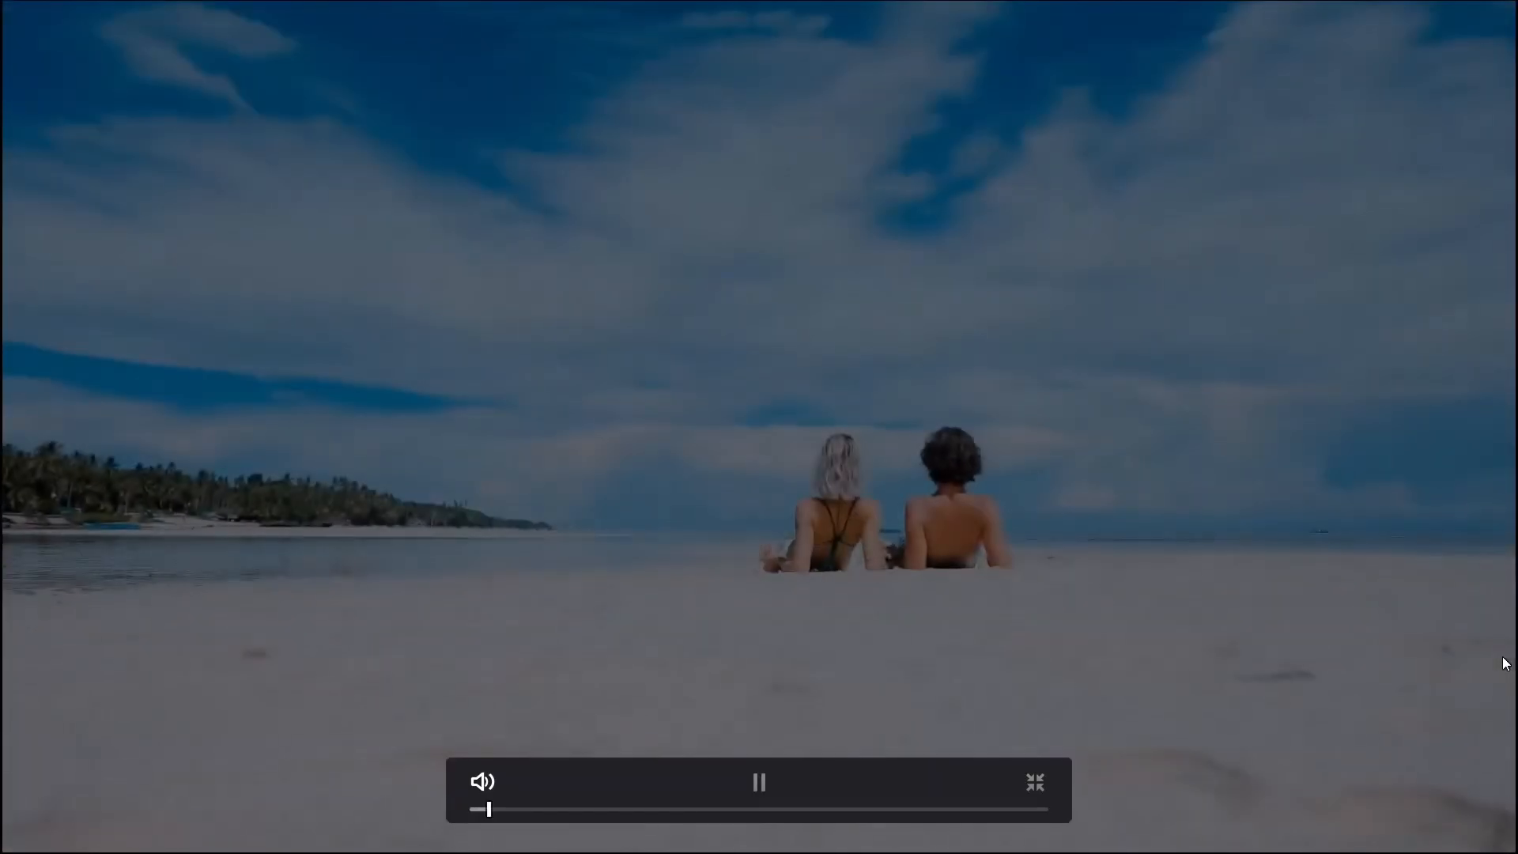